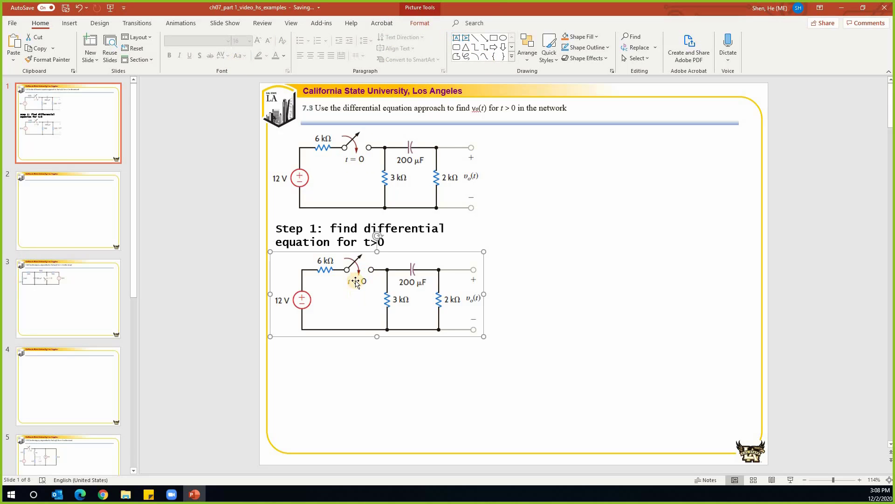
Step: Cover the lower circuit's switch with a white-filled rectangle and remove its outline
{"action": "left_click", "coordinate": [494, 37]}
{"action": "left_click_drag", "start_coordinate": [340, 251], "coordinate": [374, 284]}
{"action": "right_click", "coordinate": [362, 275]}
{"action": "left_click", "coordinate": [393, 293]}
{"action": "left_click", "coordinate": [388, 102]}
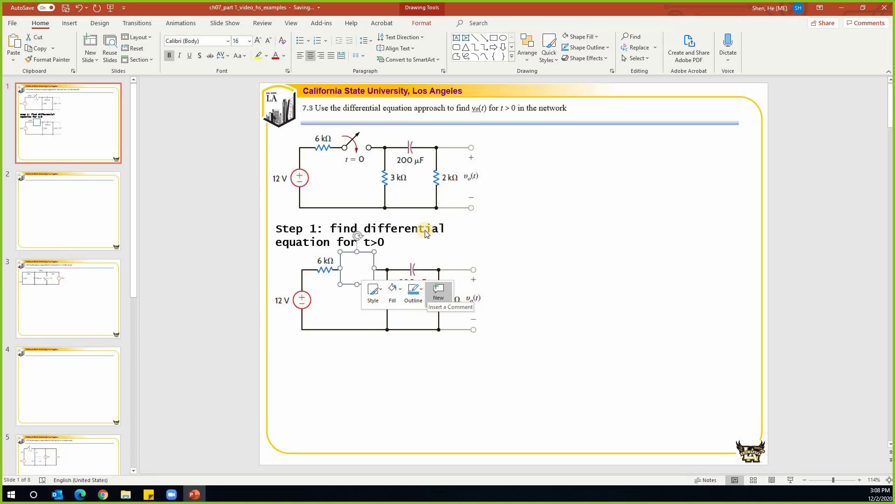
{"action": "left_click", "coordinate": [413, 291]}
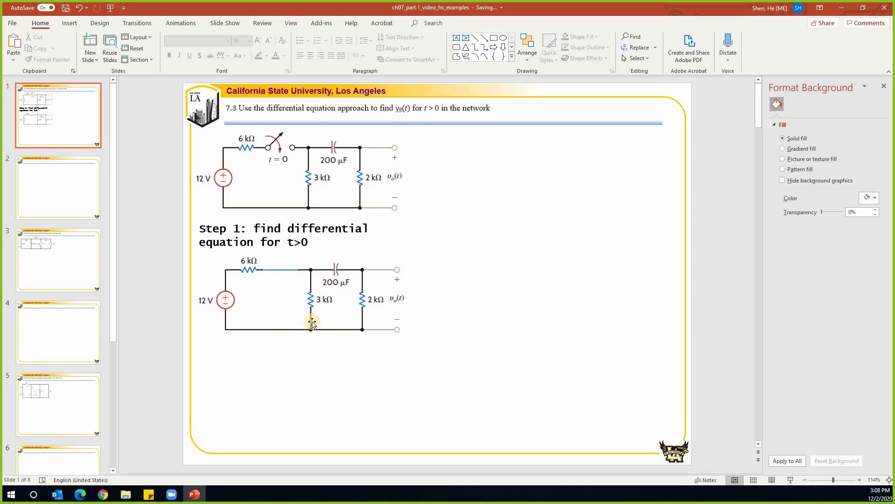
Step: Draw a wire line and add a +v_c equation label beside the lower circuit's capacitor
{"action": "left_click", "coordinate": [475, 37]}
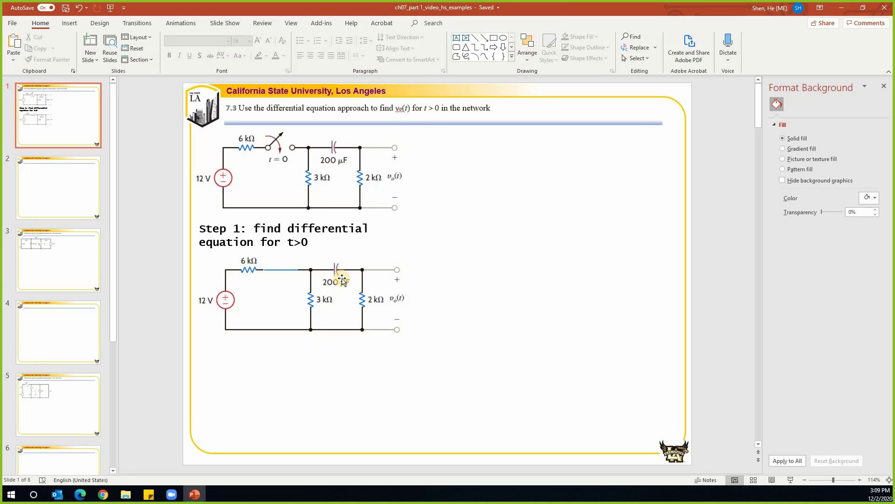
{"action": "left_click", "coordinate": [69, 23]}
{"action": "left_click", "coordinate": [631, 41]}
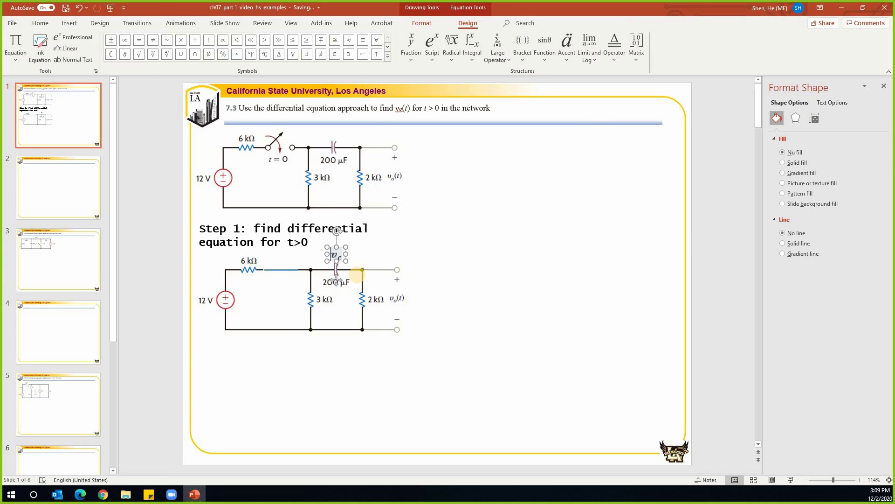
{"action": "type", "text": "+vc −"}
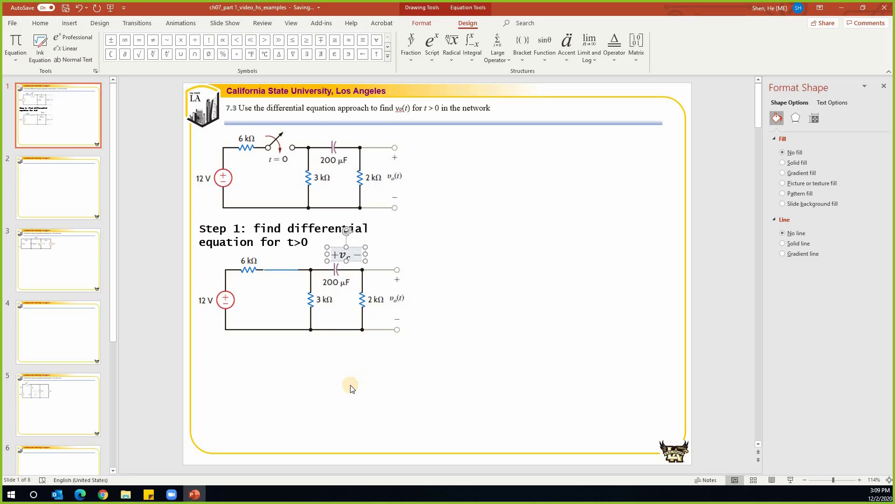
{"action": "left_click", "coordinate": [350, 386]}
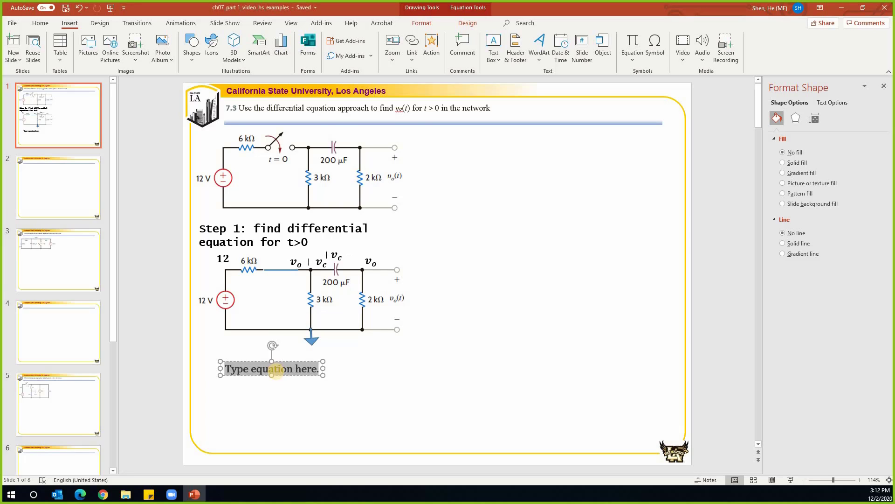
Step: Enter (v_c+v_o−12)/6 + (v_c+v_o)/3 + C dv_c/dt = 0, reusing the copied fraction
{"action": "type", "text": "v_c "}
{"action": "type", "text": "+v_o -"}
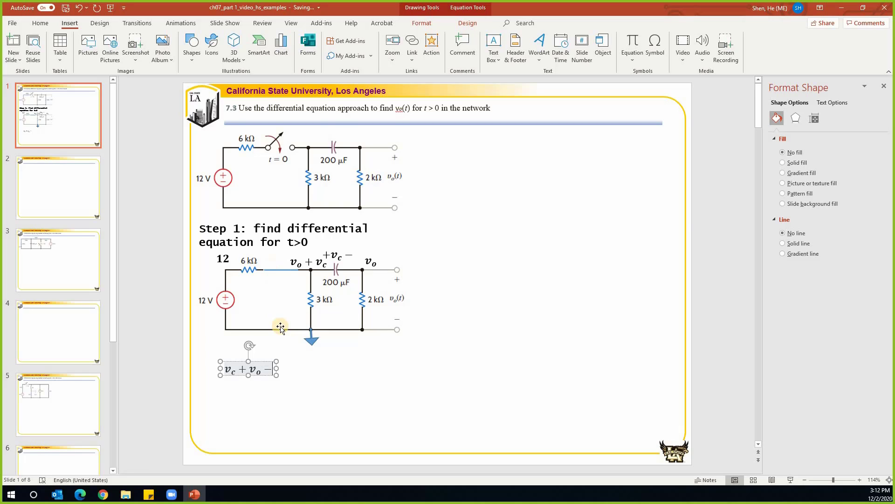
{"action": "type", "text": "12/6"}
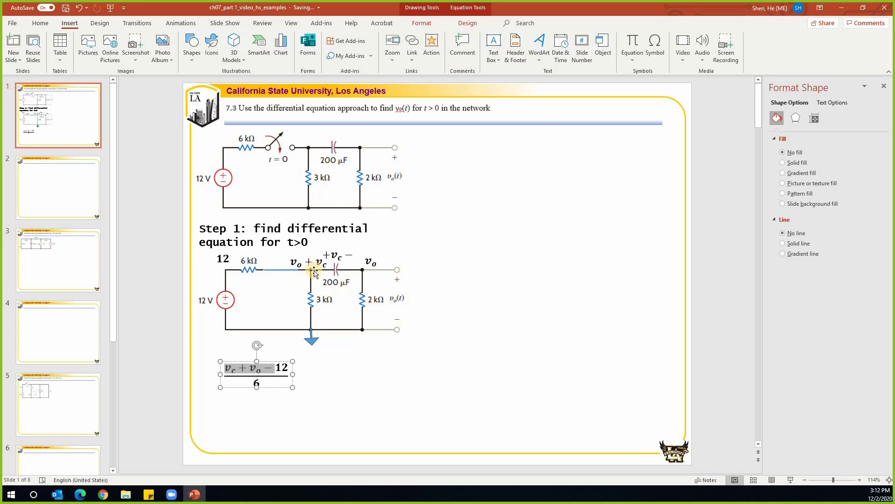
{"action": "left_click", "coordinate": [292, 375]}
{"action": "type", "text": "+"}
{"action": "double_click", "coordinate": [300, 384]}
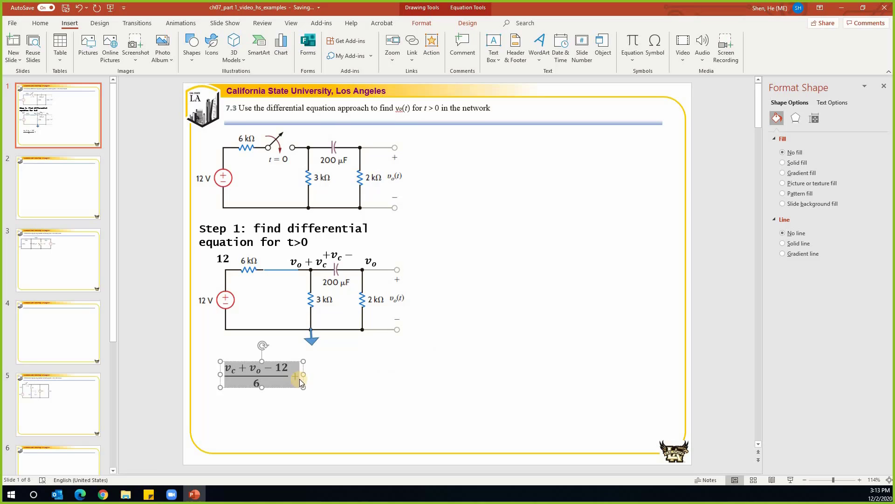
{"action": "key", "text": "Right"}
{"action": "type", "text": "vc+vo−12/6+"}
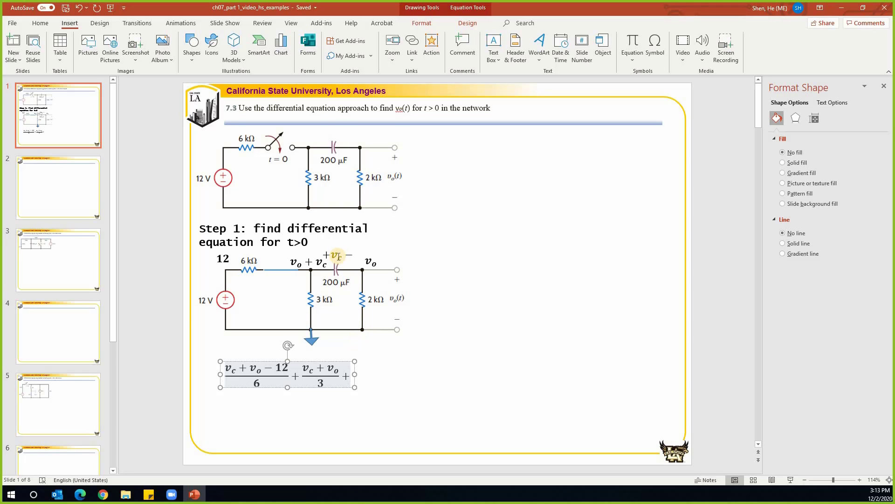
{"action": "type", "text": "c+v_o)/3+C "}
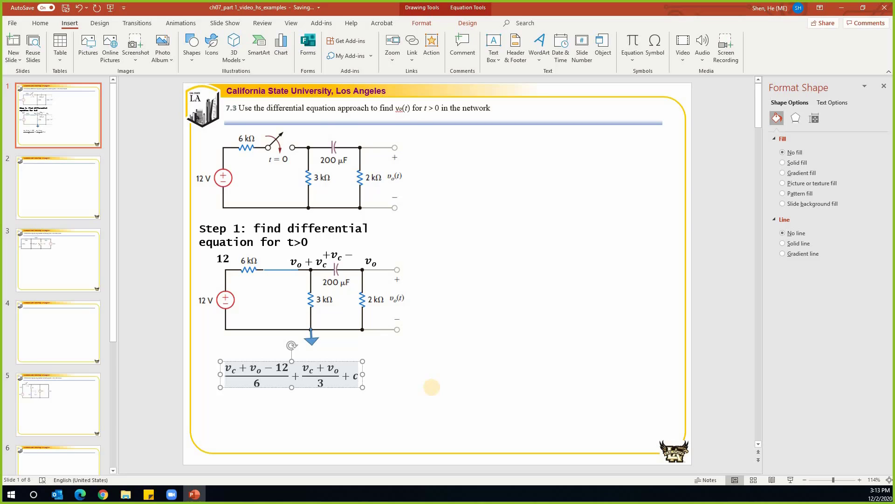
{"action": "type", "text": "dv_c/dt=0"}
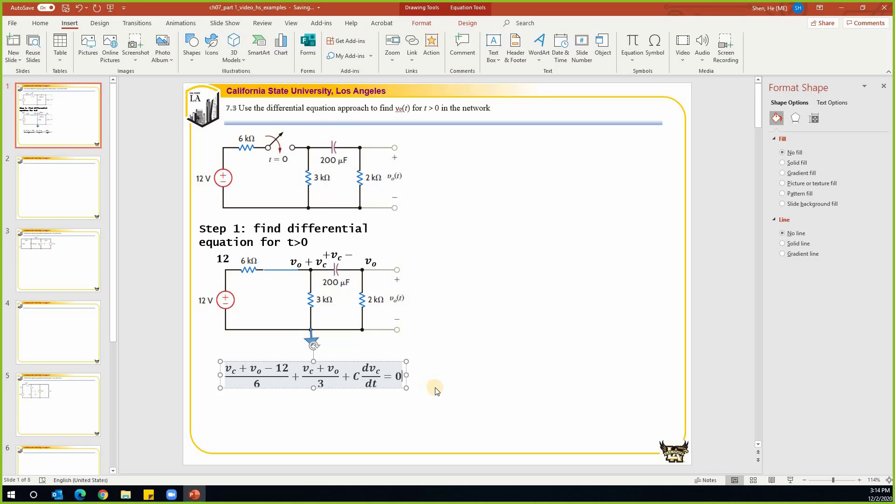
{"action": "left_click", "coordinate": [344, 389]}
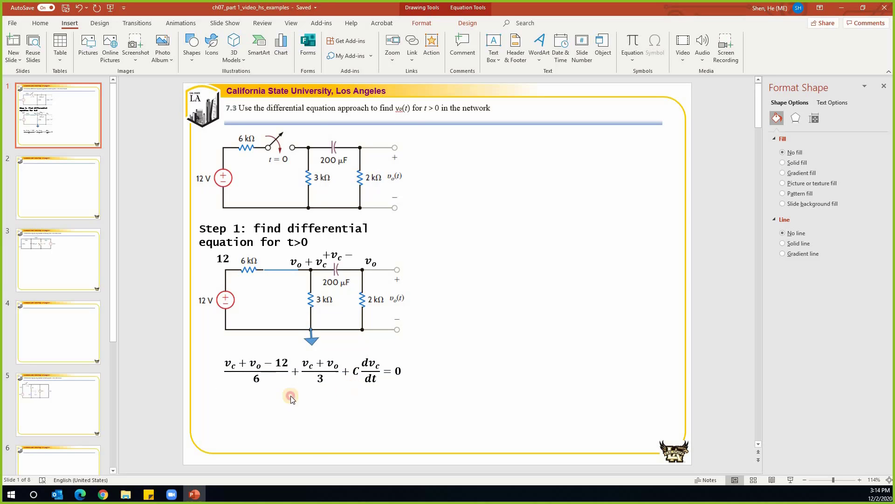
Step: Paste v_o as a separate equation below the node equation and extend it to v_o = C
{"action": "left_click", "coordinate": [309, 368]}
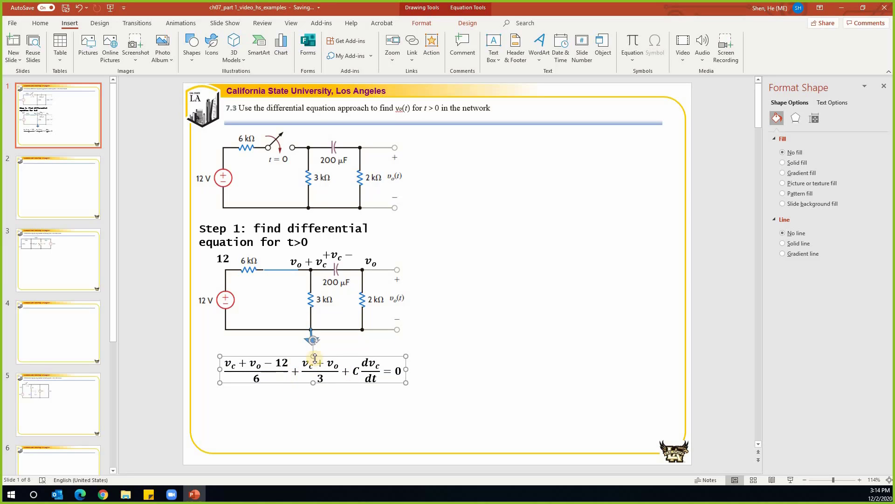
{"action": "left_click", "coordinate": [492, 368]}
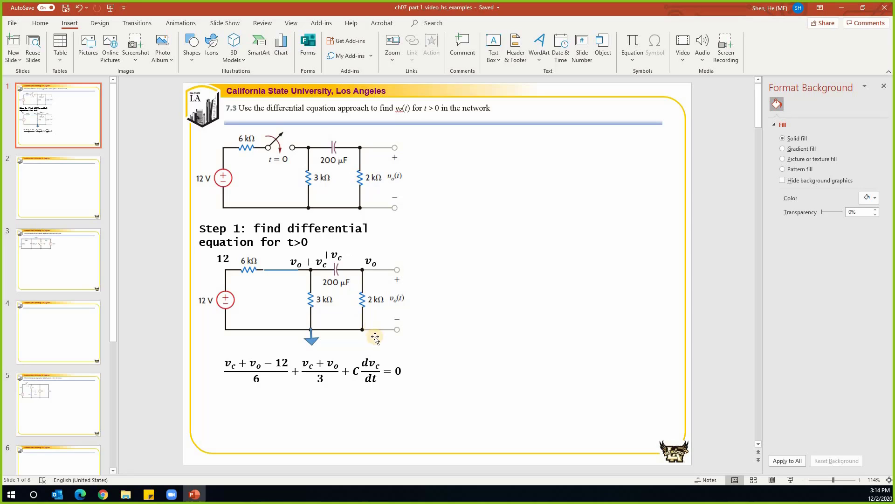
{"action": "double_click", "coordinate": [335, 363]}
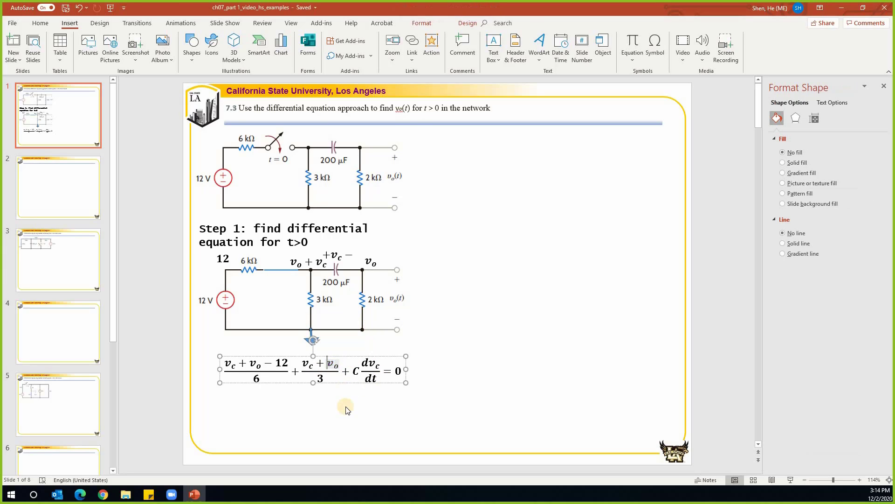
{"action": "left_click", "coordinate": [444, 288]}
{"action": "key", "text": "ctrl+v"}
{"action": "mouse_move", "coordinate": [440, 284]}
{"action": "left_mouse_down"}
{"action": "mouse_move", "coordinate": [275, 402]}
{"action": "mouse_move", "coordinate": [252, 409]}
{"action": "left_mouse_up"}
{"action": "key", "text": "Left"}
{"action": "type", "text": "= C"}
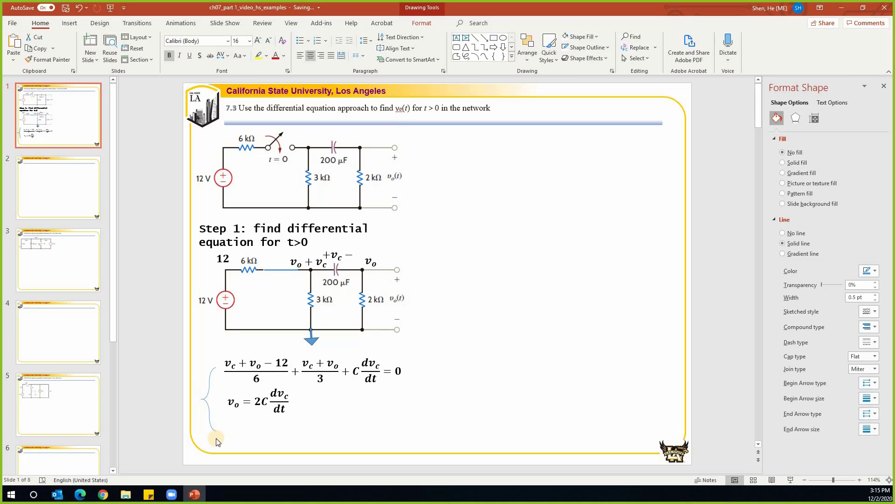
Step: Shorten the curly brace so it spans just the two equations
{"action": "left_click", "coordinate": [213, 431]}
{"action": "left_click_drag", "start_coordinate": [209, 430], "coordinate": [209, 410]}
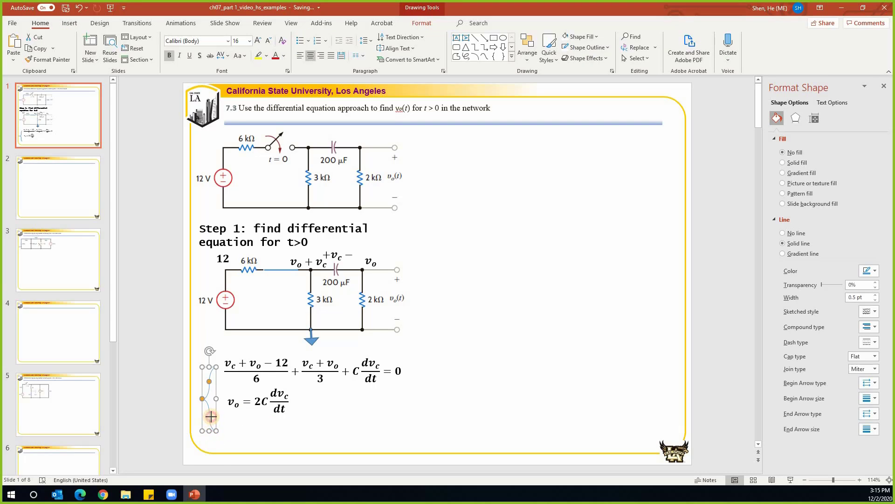
{"action": "left_click", "coordinate": [359, 413]}
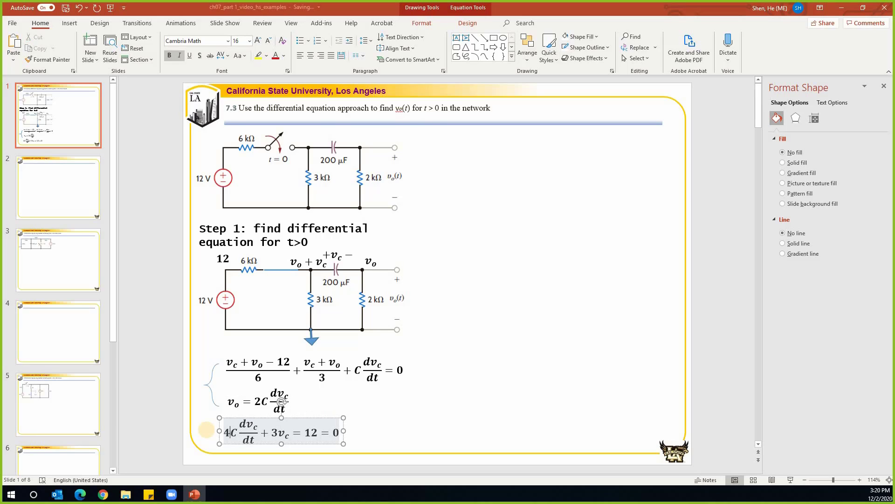
Step: Delete the stray 3 before v_c so the combined equation reads 4C dv_c/dt + v_c = 4
{"action": "key", "text": "Right"}
{"action": "key", "text": "Right"}
{"action": "key", "text": "Right"}
{"action": "key", "text": "Right"}
{"action": "key", "text": "Right"}
{"action": "key", "text": "Right"}
{"action": "key", "text": "Right"}
{"action": "key", "text": "Right"}
{"action": "key", "text": "Delete"}
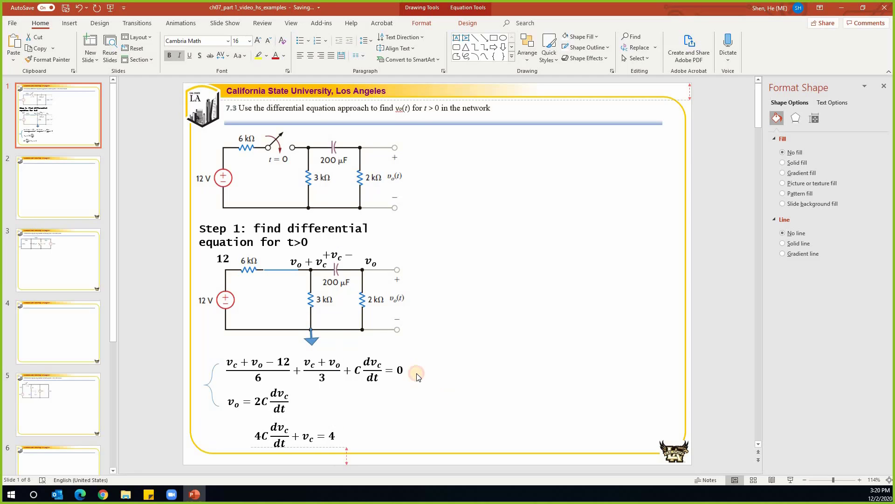
{"action": "left_click", "coordinate": [416, 374]}
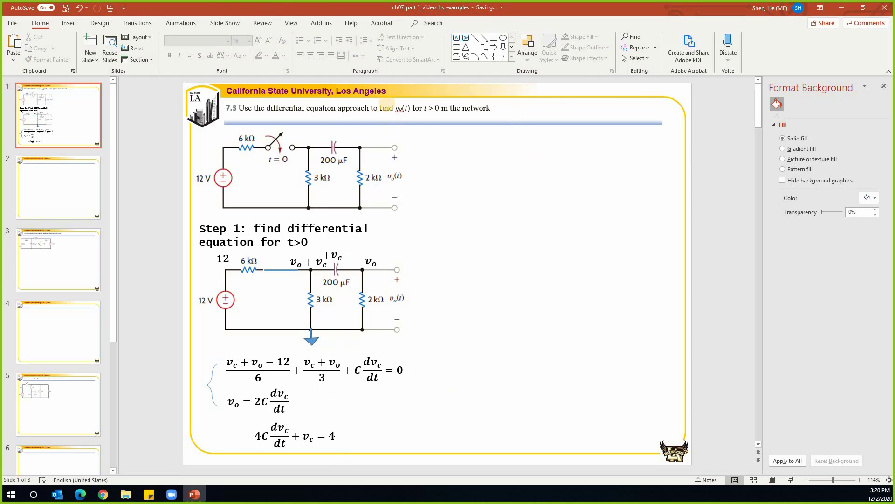
Step: Shift 4C dv_c/dt + v_c = 4 left and draw a right block arrow after it
{"action": "left_click_drag", "start_coordinate": [322, 419], "coordinate": [304, 419]}
{"action": "left_click_drag", "start_coordinate": [303, 419], "coordinate": [287, 419]}
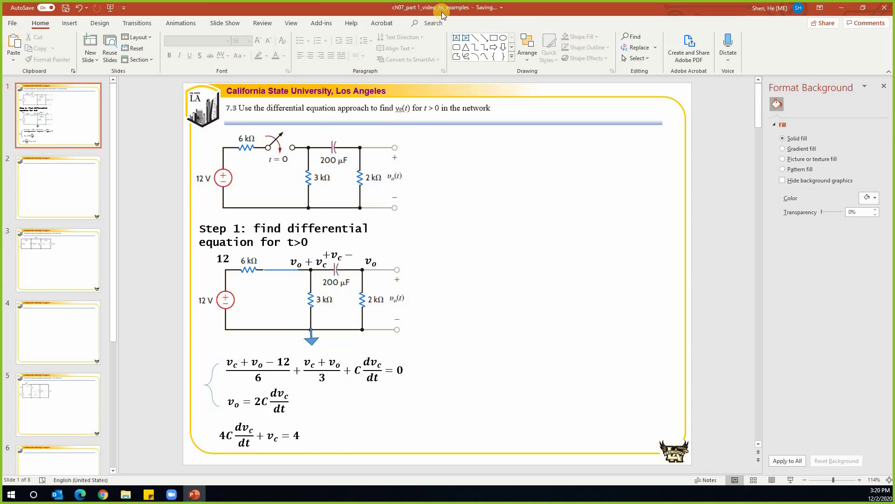
{"action": "left_click", "coordinate": [485, 39]}
{"action": "left_click", "coordinate": [494, 47]}
{"action": "mouse_move", "coordinate": [335, 425]}
{"action": "left_mouse_down"}
{"action": "mouse_move", "coordinate": [390, 452]}
{"action": "mouse_move", "coordinate": [353, 438]}
{"action": "left_mouse_up"}
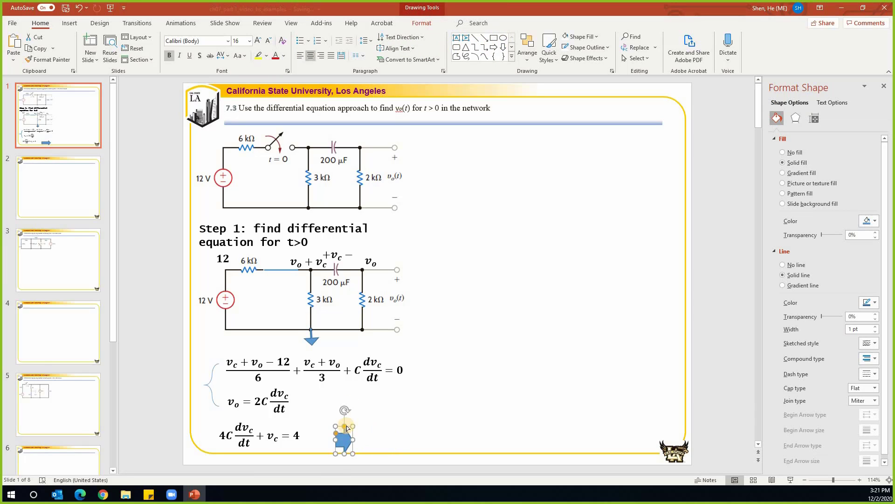
Step: Insert a new blank equation box on the slide
{"action": "left_click", "coordinate": [244, 453]}
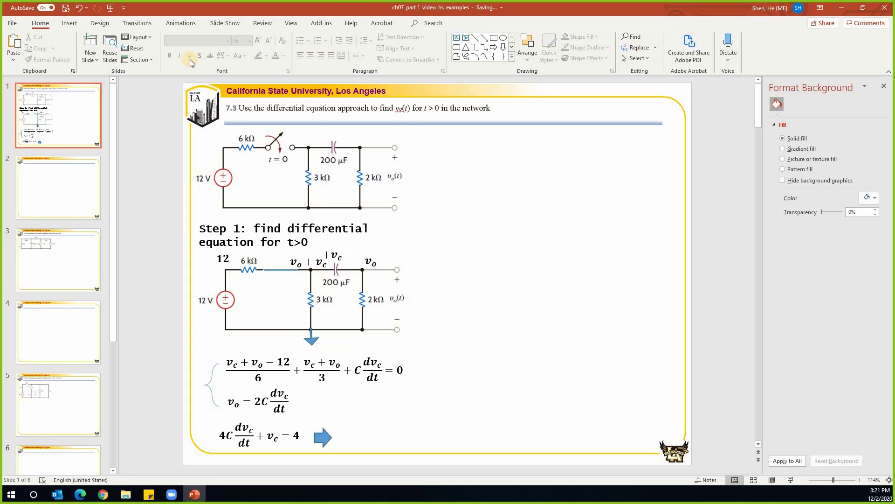
{"action": "left_click", "coordinate": [64, 23]}
{"action": "left_click", "coordinate": [607, 36]}
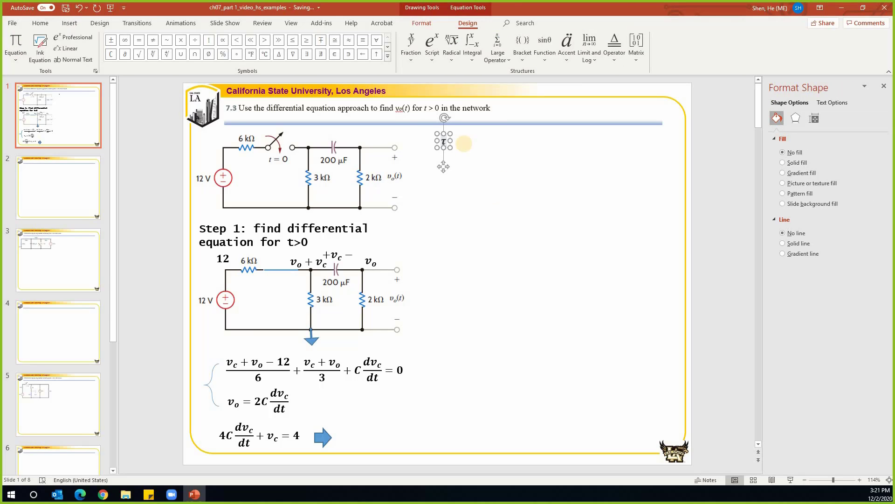
Step: Type τ dy/dt + y = f ⇒ y(t) = K_1 + K_2e^(−t/τ) into the new equation
{"action": "type", "text": "dy/d"}
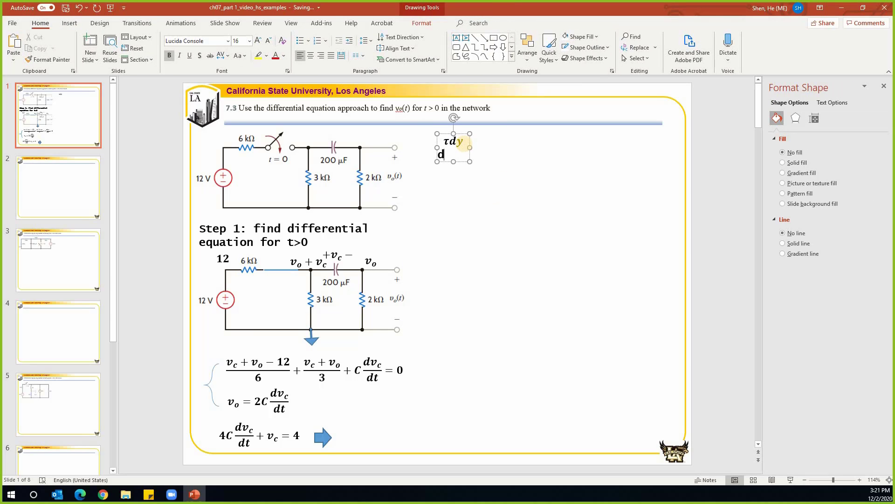
{"action": "type", "text": "t ++y=f"}
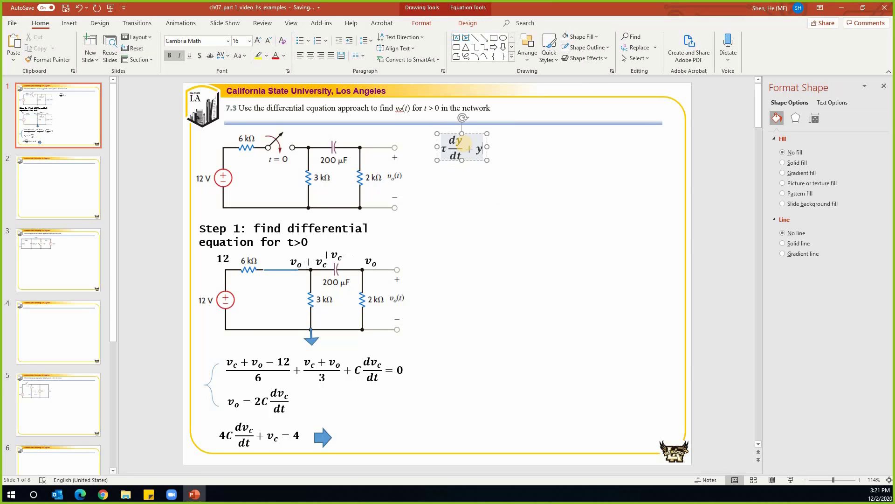
{"action": "type", "text": "=>"}
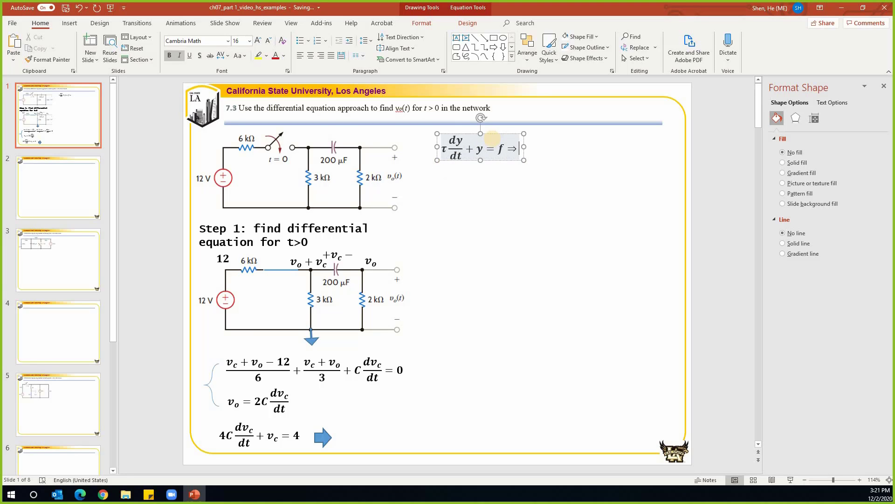
{"action": "type", "text": "y"}
{"action": "type", "text": "()"}
{"action": "type", "text": "t"}
{"action": "key", "text": "Right"}
{"action": "type", "text": "="}
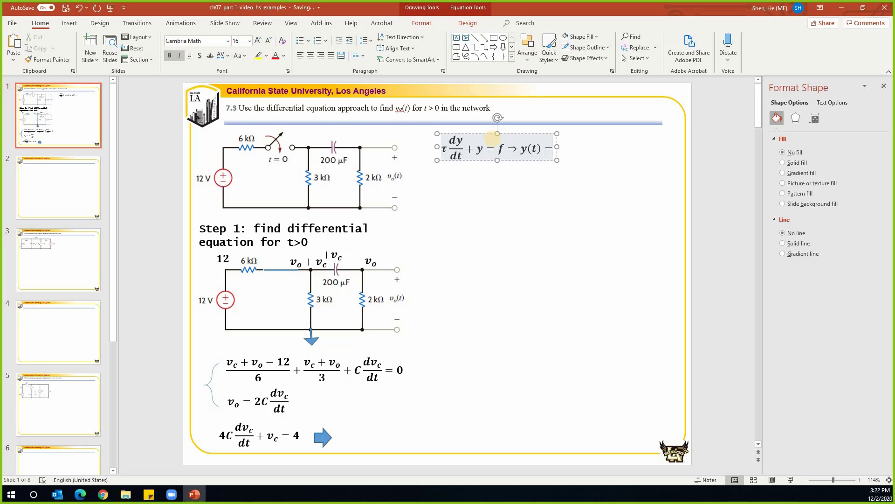
{"action": "type", "text": "K_1+K_2e"}
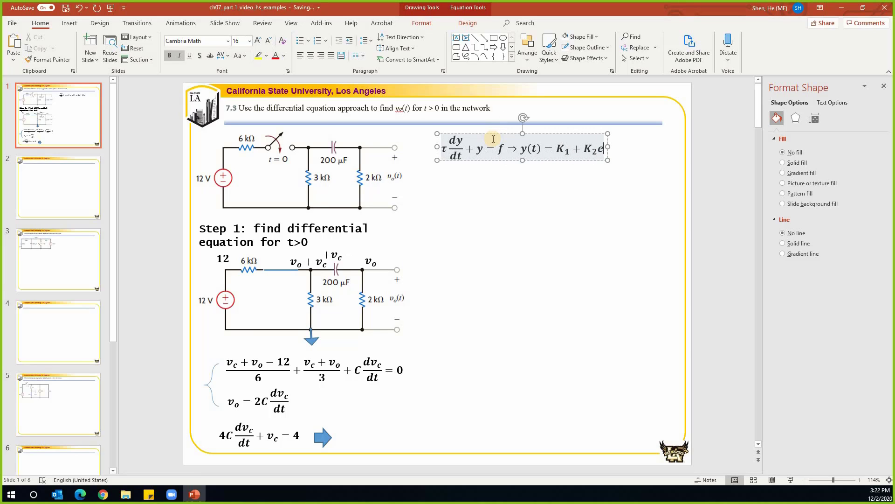
{"action": "type", "text": "^-t/\tau"}
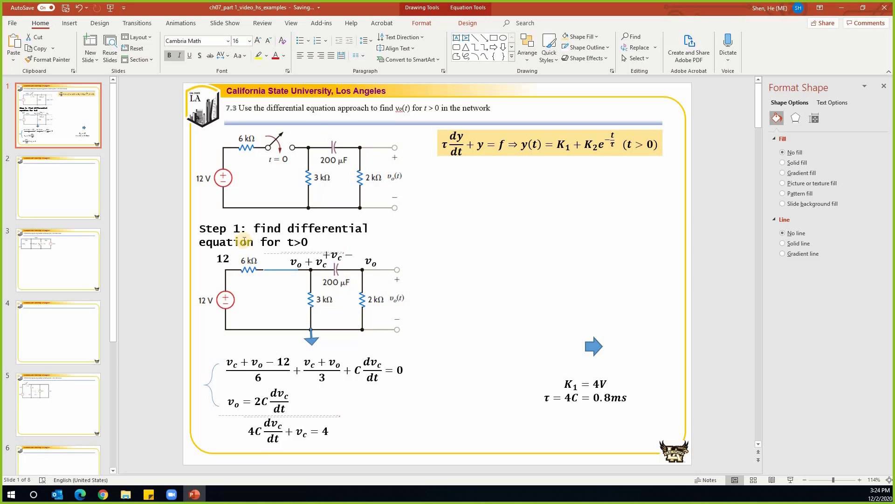
Step: Duplicate the Step 1 heading below the yellow equation as Step 2 with K1 = v_c(∞) = 4V
{"action": "left_click", "coordinate": [247, 231]}
{"action": "left_click", "coordinate": [260, 252]}
{"action": "key", "text": "ctrl+c"}
{"action": "key", "text": "ctrl+v"}
{"action": "left_click_drag", "start_coordinate": [463, 242], "coordinate": [483, 180]}
{"action": "left_click", "coordinate": [484, 180]}
{"action": "key", "text": "BackSpace"}
{"action": "type", "text": "2"}
{"action": "left_click", "coordinate": [501, 177]}
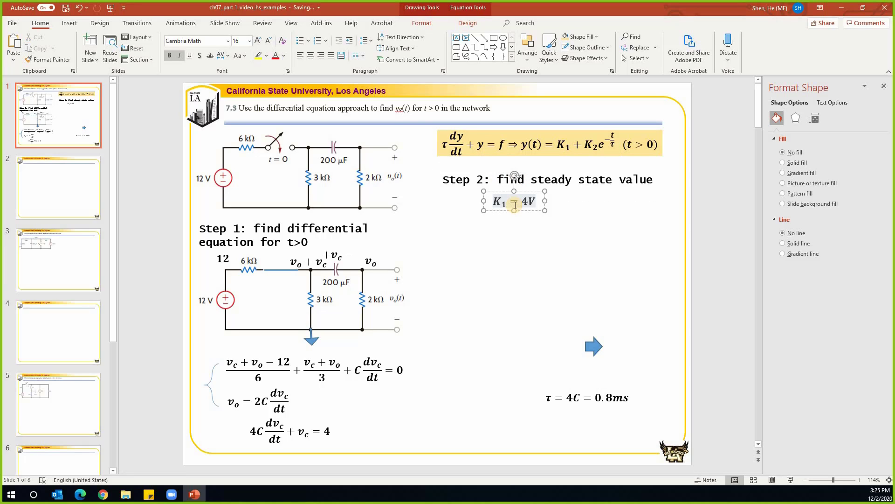
{"action": "type", "text": "v"}
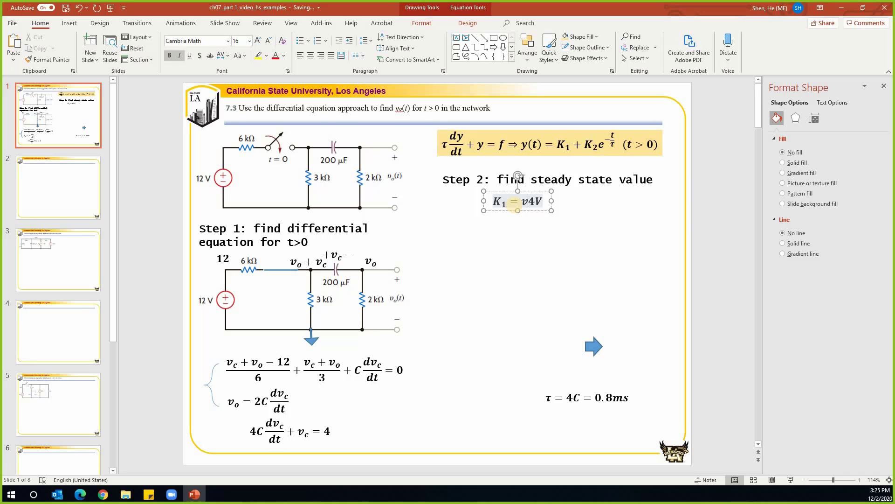
{"action": "type", "text": "_c()"}
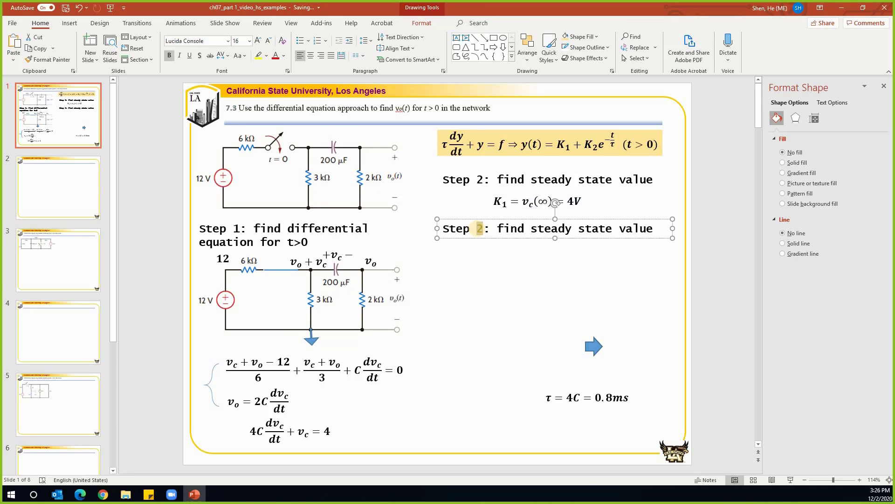
Step: Renumber another heading copy to Step 3 and select its old description for replacement
{"action": "double_click", "coordinate": [480, 228]}
{"action": "type", "text": "3"}
{"action": "key", "text": "shift+End"}
Step: Title the heading 'Step 3: find initial condition' and paste a copy of v_c(∞) beneath it
{"action": "type", "text": "initial condition"}
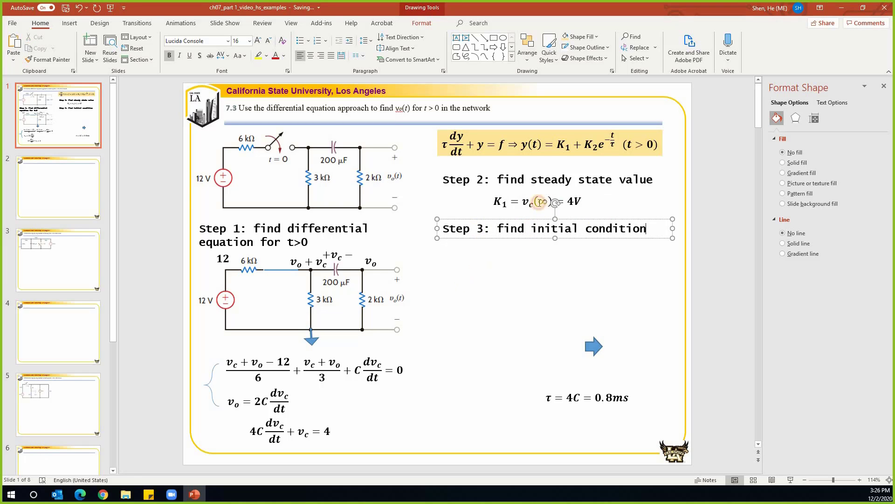
{"action": "left_click", "coordinate": [539, 202]}
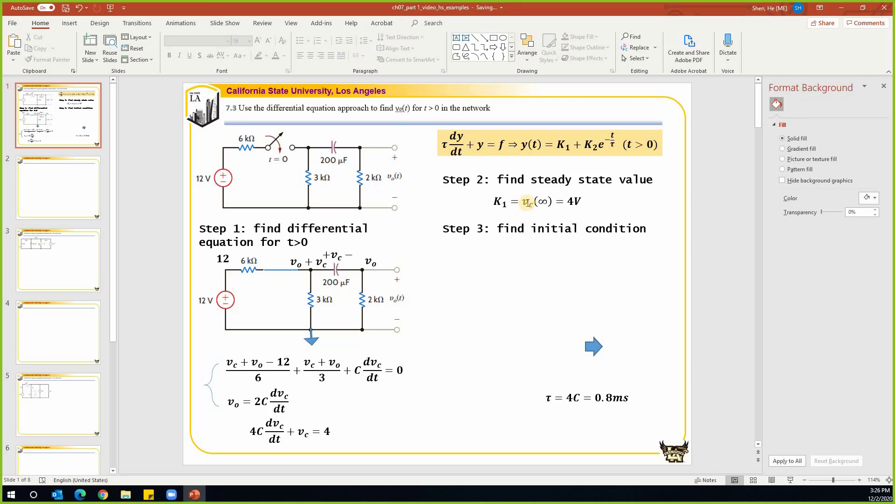
{"action": "left_click_drag", "start_coordinate": [523, 202], "coordinate": [546, 202]}
{"action": "key", "text": "ctrl+c"}
{"action": "left_click", "coordinate": [544, 252]}
{"action": "key", "text": "ctrl+v"}
{"action": "left_click_drag", "start_coordinate": [454, 266], "coordinate": [514, 259]}
Step: Edit the pasted term into the equation v_c(0+) = v_c(0−)
{"action": "left_click", "coordinate": [512, 254]}
{"action": "key", "text": "BackSpace"}
{"action": "type", "text": "0_+"}
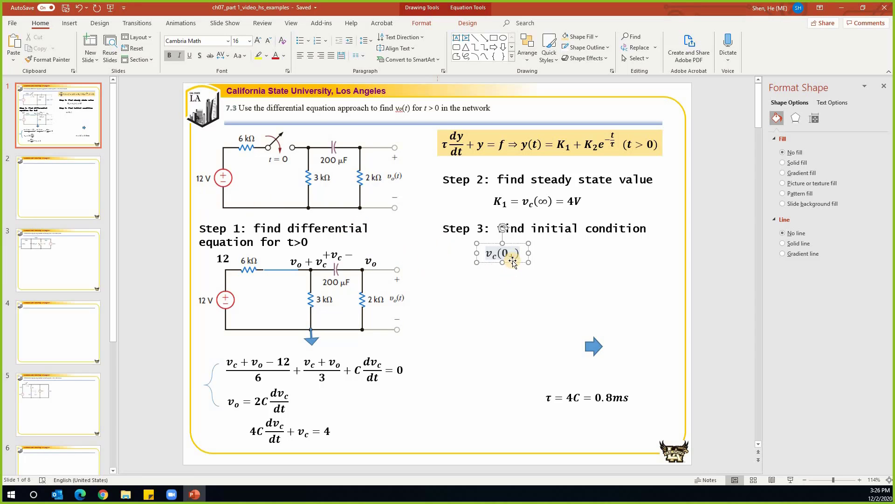
{"action": "type", "text": "="}
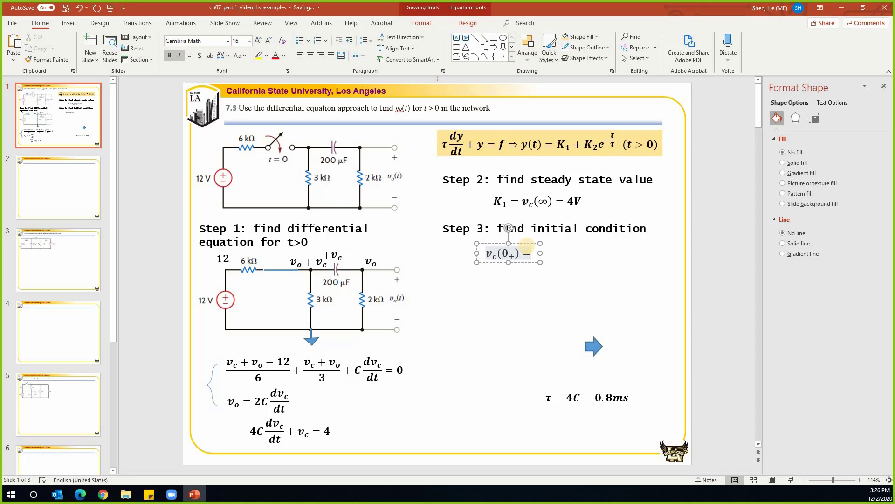
{"action": "type", "text": "v"}
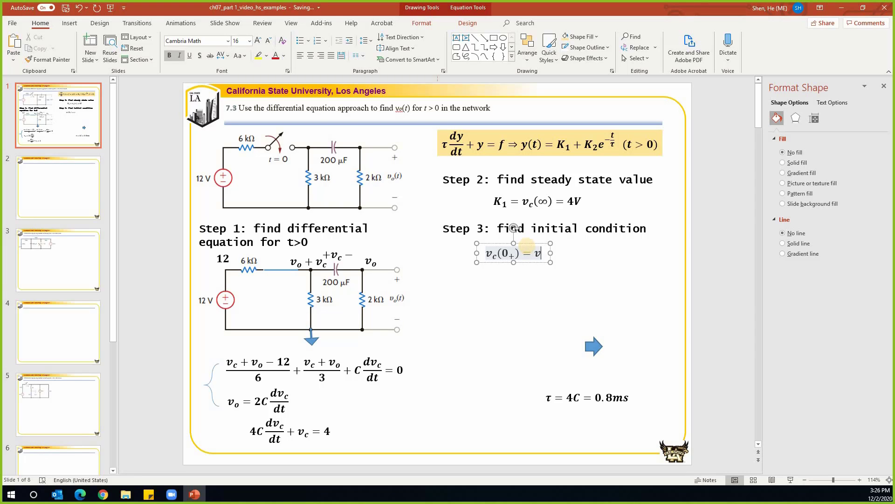
{"action": "type", "text": "_c()"}
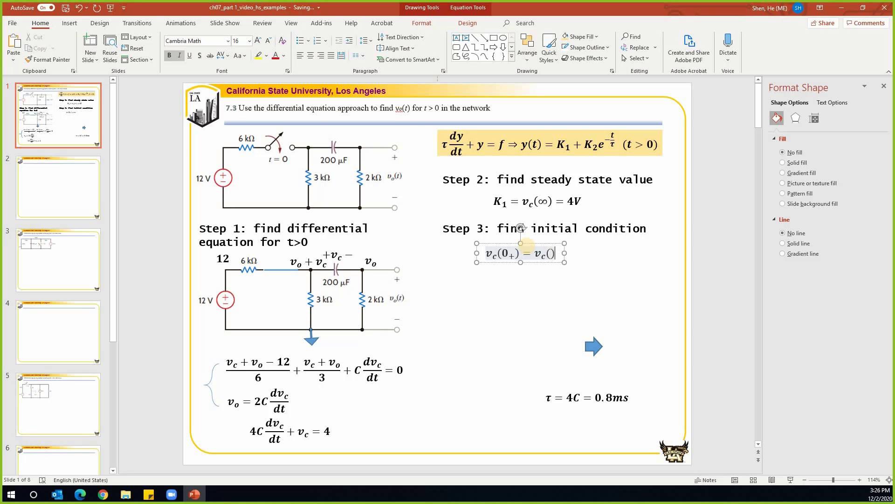
{"action": "type", "text": "0_-"}
{"action": "left_click", "coordinate": [539, 265]}
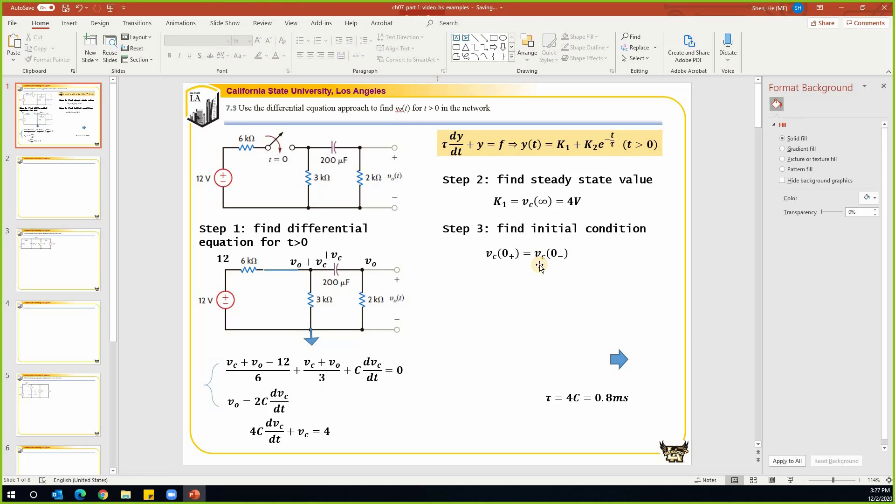
Step: Ctrl-drag a copy of the top circuit picture into place under Step 3
{"action": "left_click", "coordinate": [328, 180]}
{"action": "left_click_drag", "start_coordinate": [344, 188], "coordinate": [542, 312]}
{"action": "left_click_drag", "start_coordinate": [519, 296], "coordinate": [522, 299]}
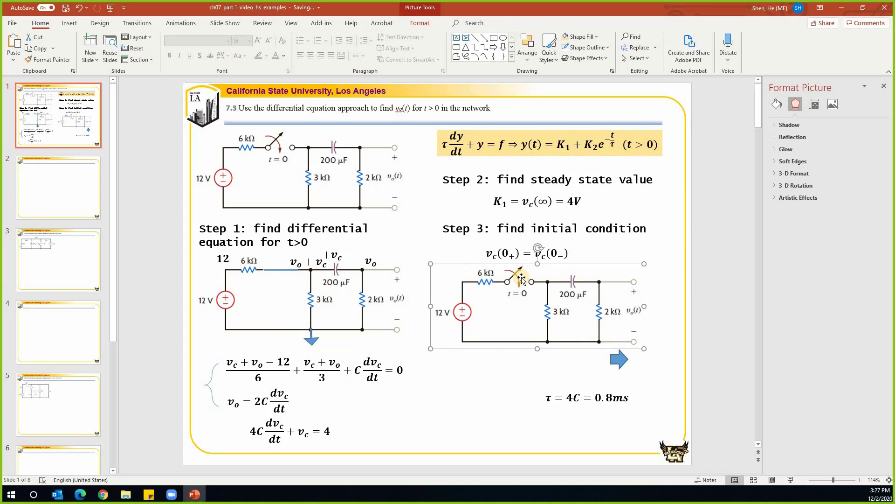
Step: Crop the copied circuit to just the 200 µF capacitor with 3 kΩ and 2 kΩ resistors
{"action": "double_click", "coordinate": [533, 306]}
{"action": "left_click", "coordinate": [793, 42]}
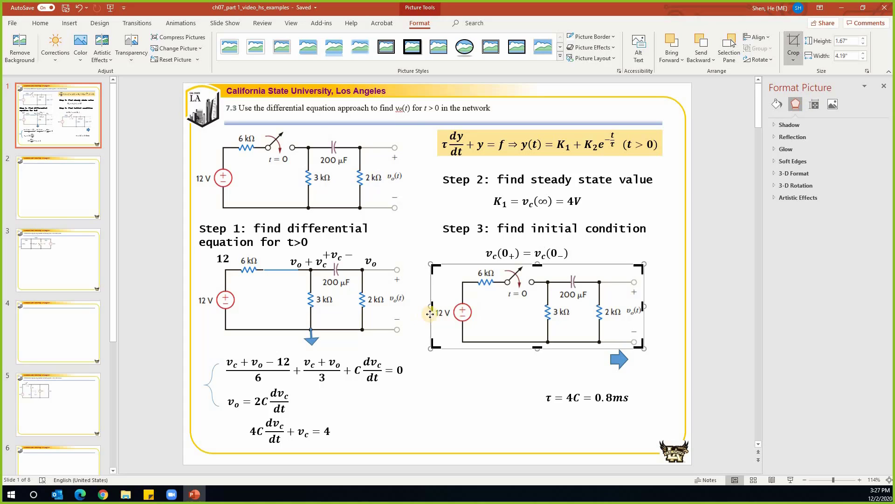
{"action": "left_click_drag", "start_coordinate": [431, 308], "coordinate": [542, 304]}
{"action": "left_click_drag", "start_coordinate": [555, 363], "coordinate": [512, 367]}
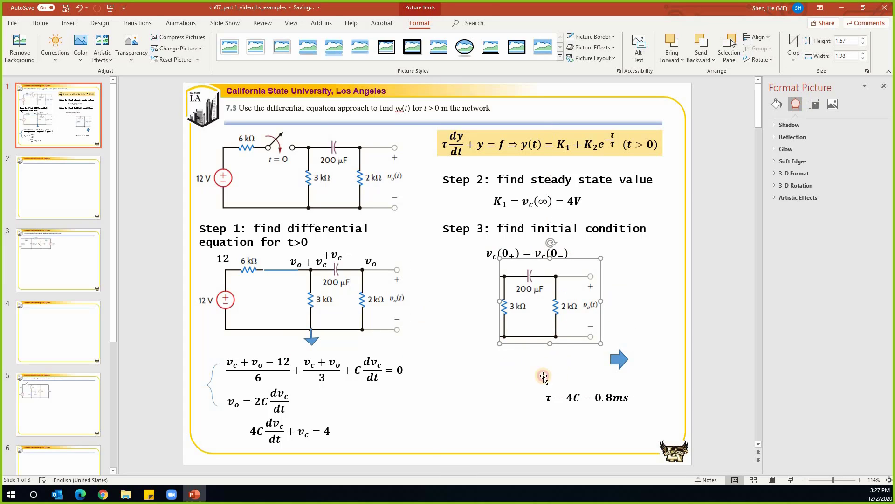
{"action": "left_click", "coordinate": [565, 254]}
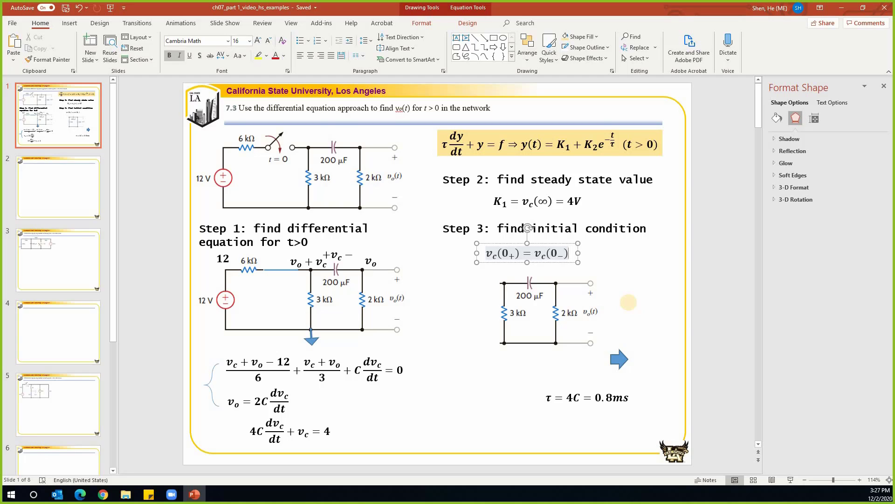
Step: Append = 0 = K1 + K2 to the v_c(0+) = v_c(0−) equation
{"action": "type", "text": "=0="}
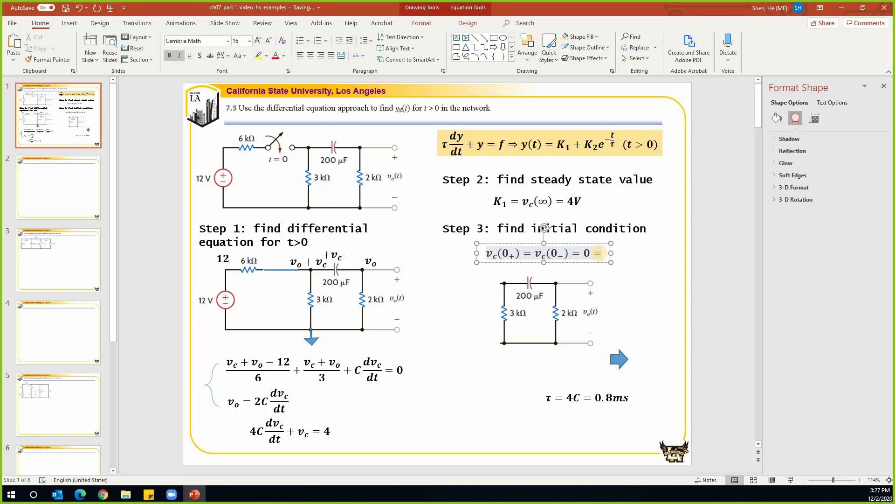
{"action": "type", "text": "K_1+K_2"}
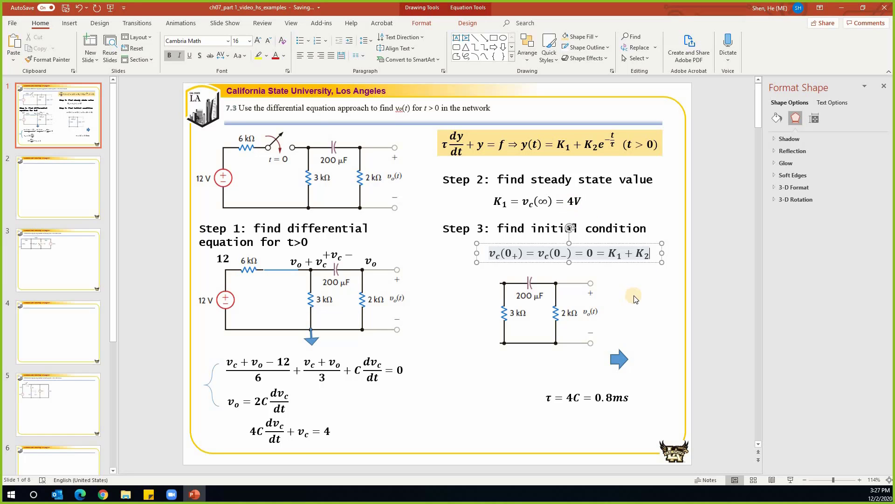
{"action": "left_click", "coordinate": [649, 252]}
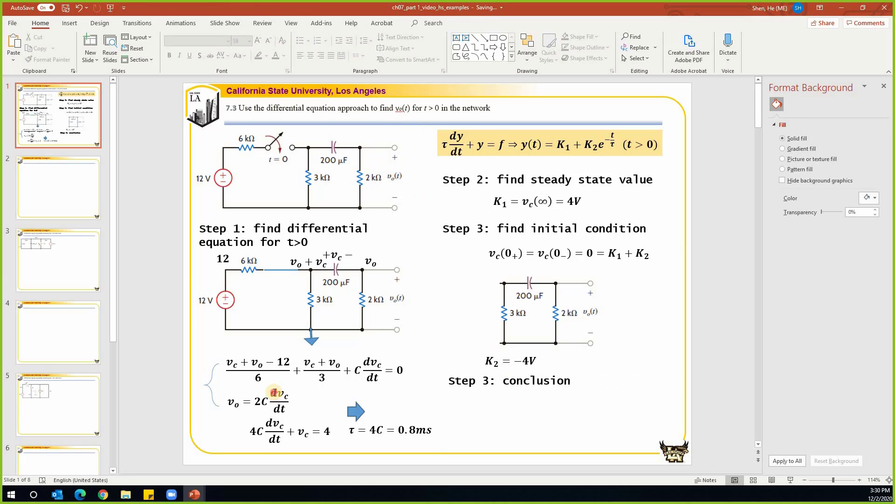
Step: Place a copied v_c equation under the Step 3 heading and begin v_c(t) = 4 − 4e^
{"action": "left_click", "coordinate": [283, 393]}
{"action": "left_click_drag", "start_coordinate": [429, 253], "coordinate": [506, 401]}
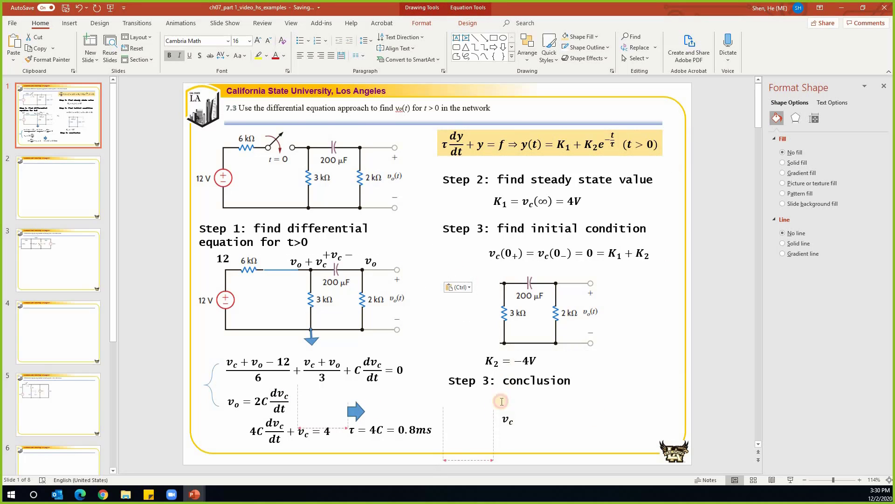
{"action": "type", "text": "(t)="}
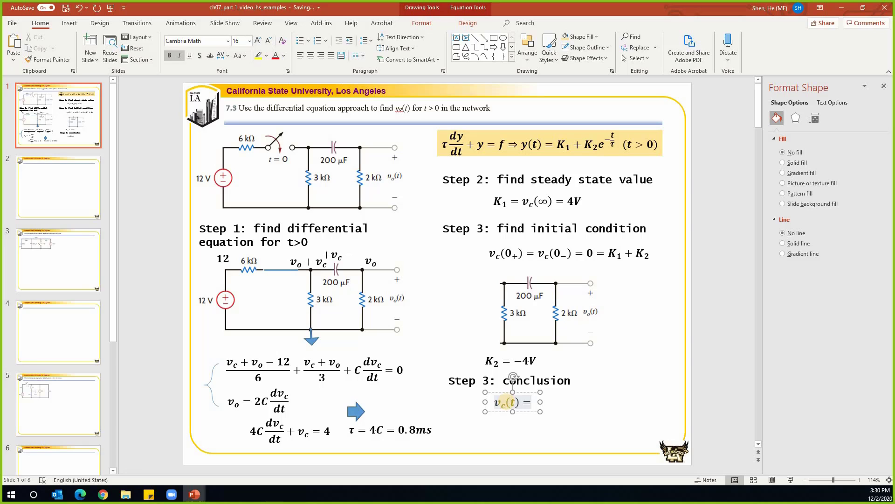
{"action": "type", "text": "4"}
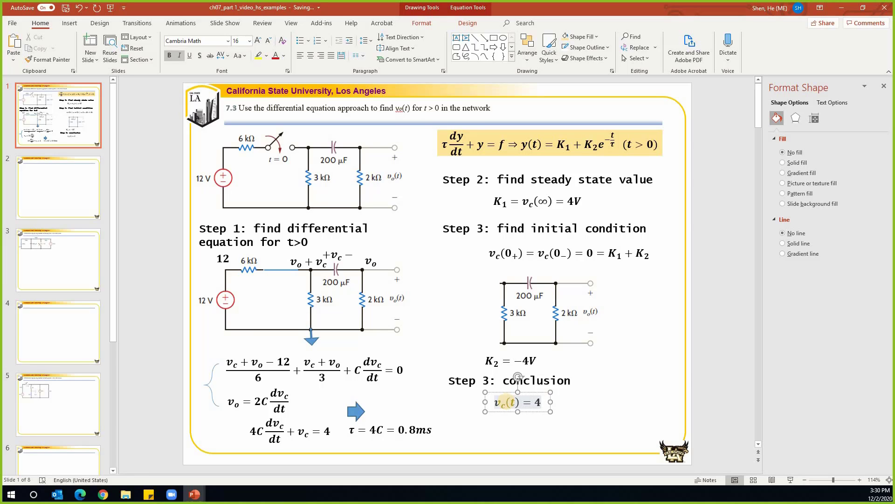
{"action": "type", "text": "-"}
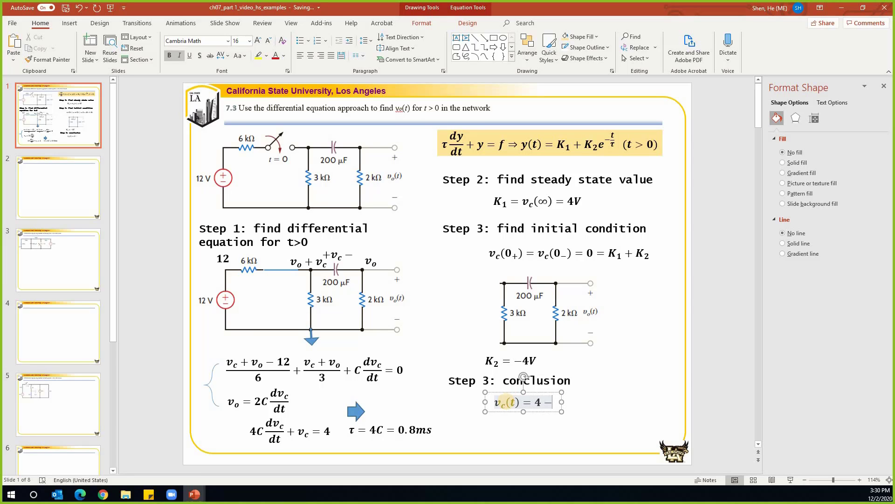
{"action": "type", "text": "4e"}
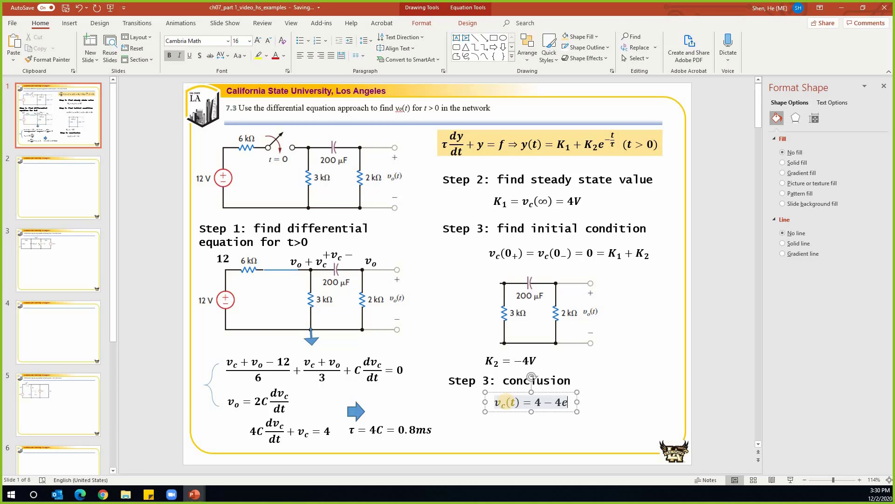
{"action": "type", "text": "^(−t/τ"}
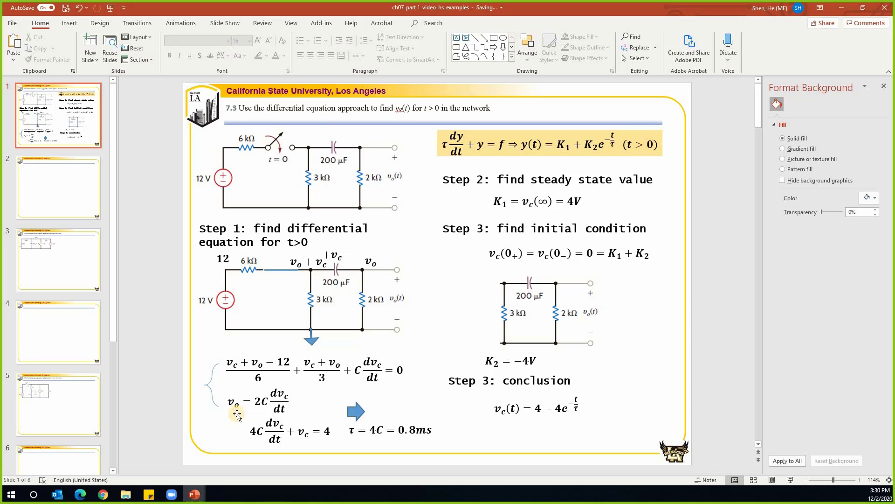
Step: Duplicate the v_o = 2C dv_c/dt equation below v_c(t), append = 2e^(−t/τ), then go to slide 2
{"action": "left_click_drag", "start_coordinate": [256, 406], "coordinate": [477, 437]}
{"action": "left_click", "coordinate": [540, 429]}
{"action": "left_click", "coordinate": [556, 448]}
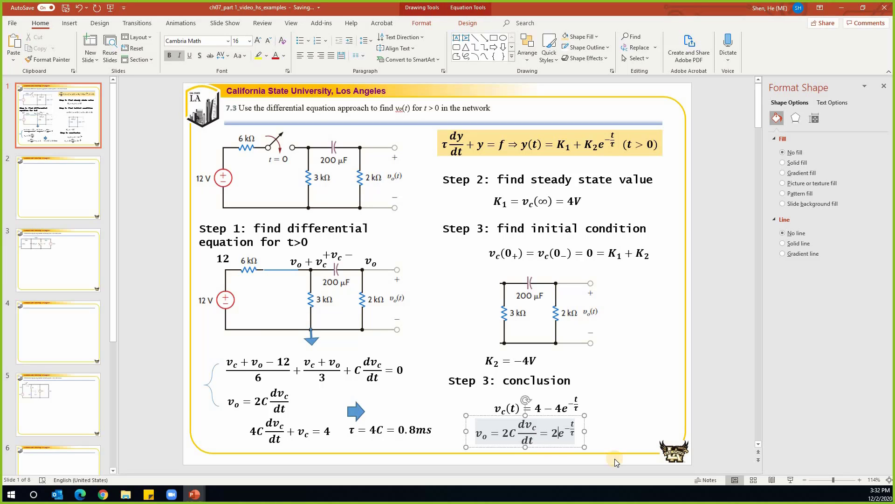
{"action": "key", "text": "End"}
{"action": "key", "text": "Right"}
{"action": "type", "text": "()"}
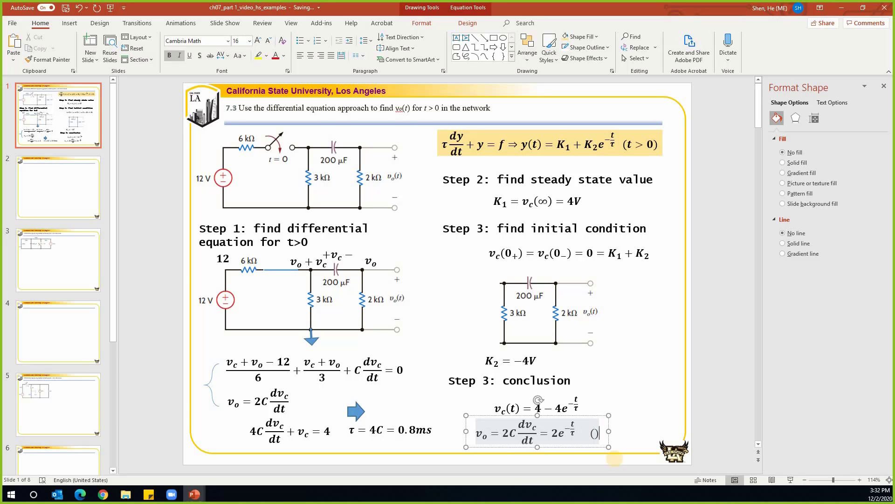
{"action": "type", "text": "t>"}
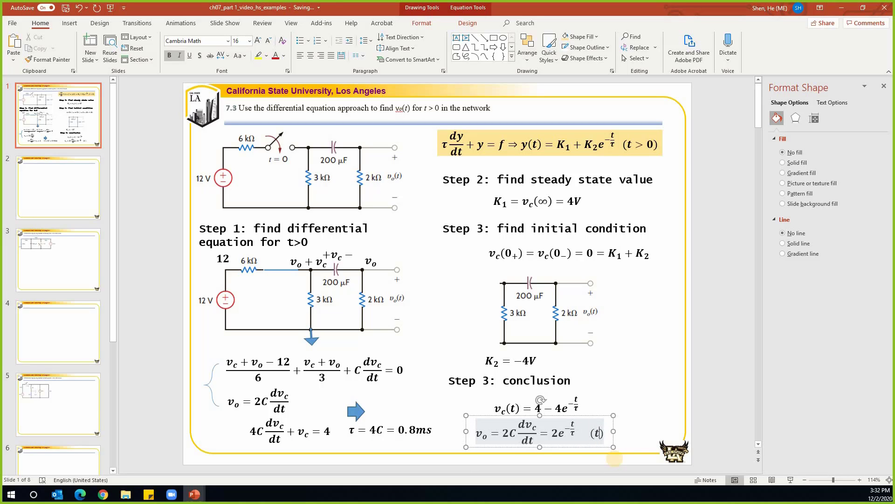
{"action": "left_click", "coordinate": [315, 232]}
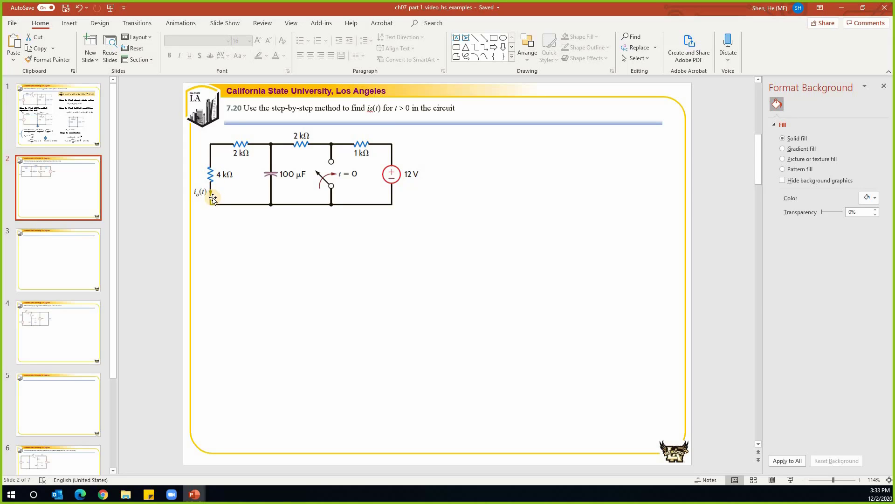
Step: Paste the τ dy/dt + y = f ⇒ y(t) = K1 + K2e^(−t/τ) equation beside the slide 2 circuit
{"action": "key", "text": "ctrl+v"}
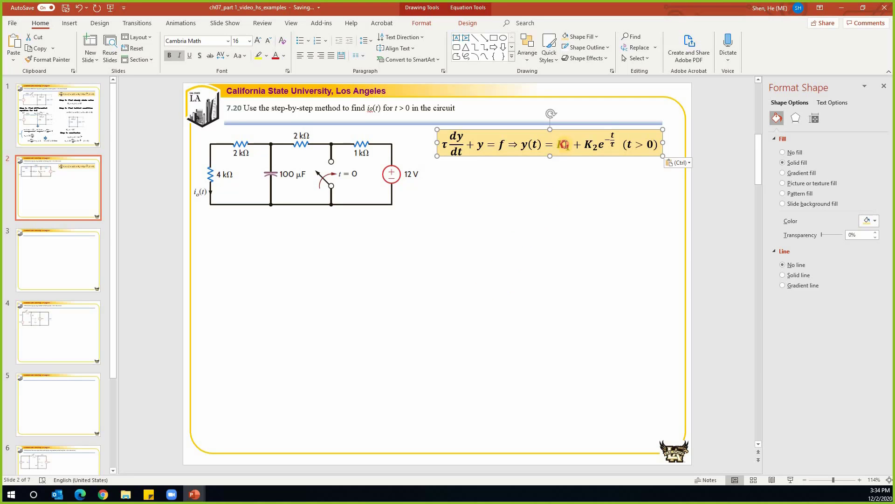
{"action": "left_click_drag", "start_coordinate": [578, 145], "coordinate": [572, 226]}
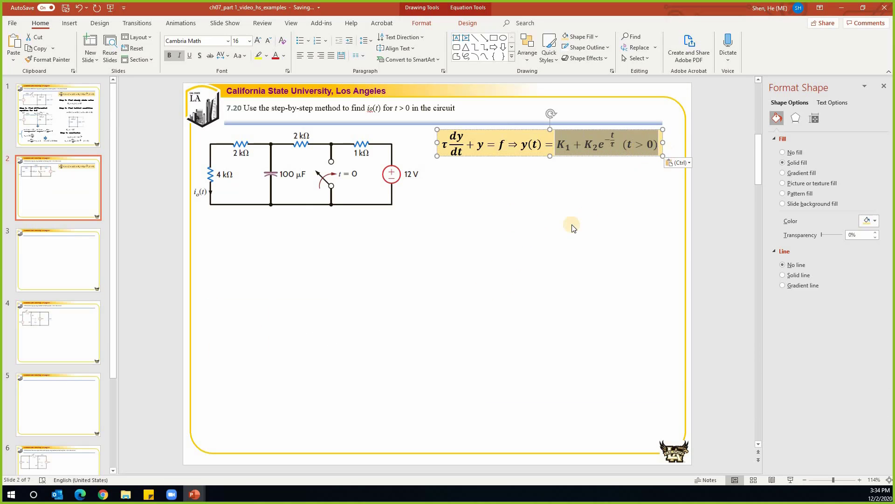
{"action": "left_click", "coordinate": [572, 227]}
{"action": "left_click_drag", "start_coordinate": [558, 144], "coordinate": [621, 146]}
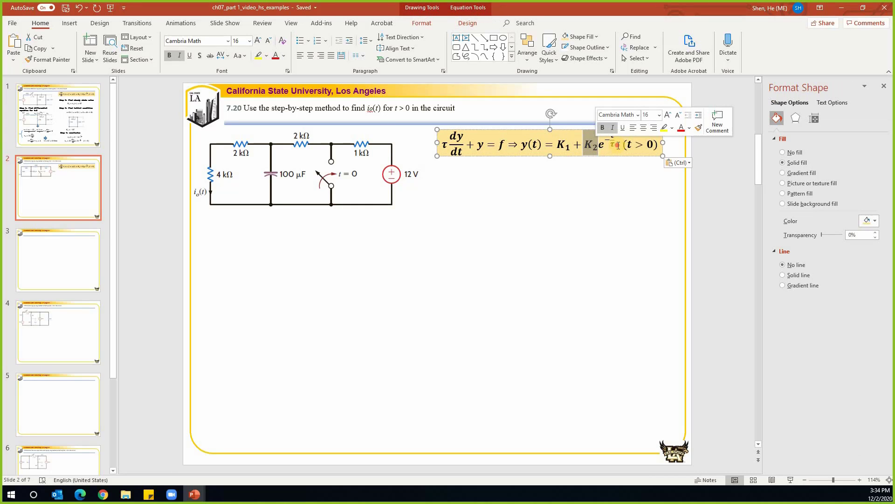
{"action": "left_click", "coordinate": [129, 362]}
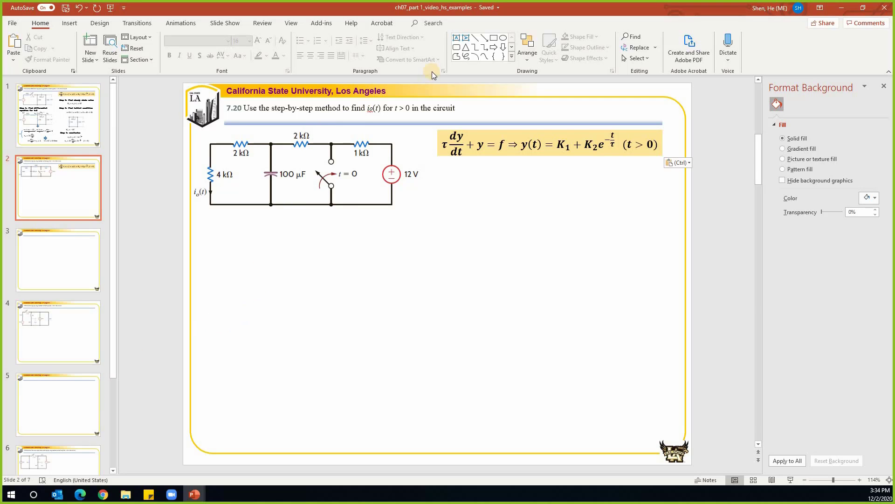
{"action": "left_click", "coordinate": [455, 38]}
{"action": "left_click", "coordinate": [206, 228]}
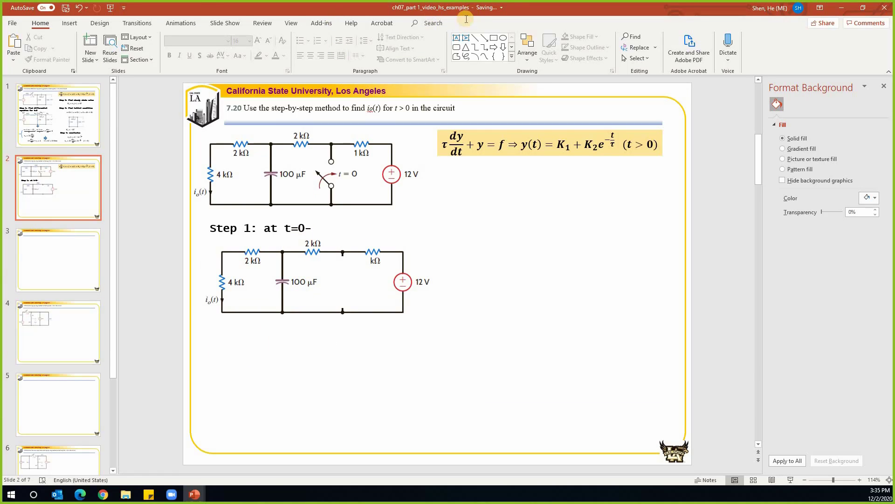
Step: Insert a v_c(0) equation label on the Step 1 circuit near its ground arrow
{"action": "key", "text": "alt+equal"}
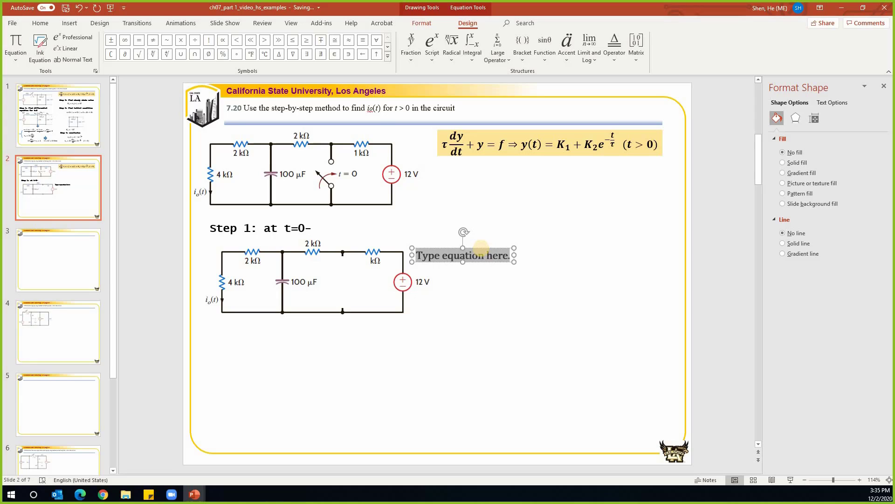
{"action": "type", "text": "v_c"}
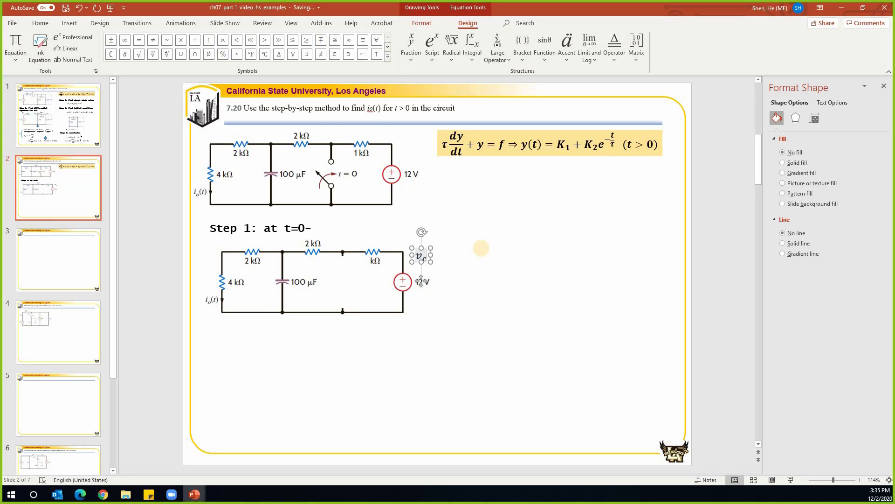
{"action": "type", "text": "(0)"}
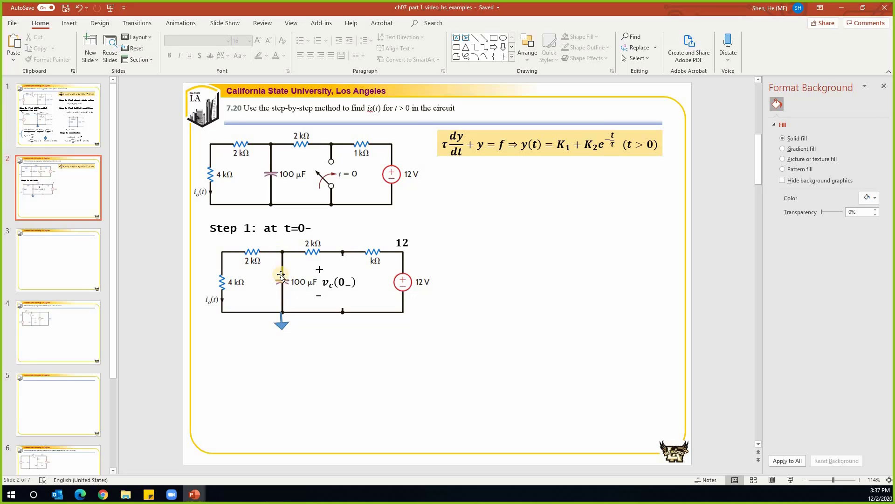
{"action": "left_click", "coordinate": [281, 321]}
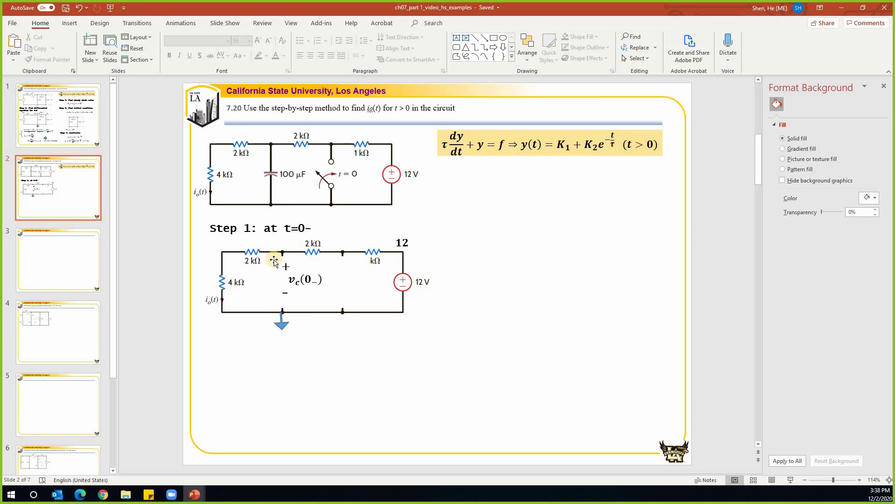
Step: Build v_c(0−) = (2+4)/(1+2+2+4)(12) = 8V and place it under the Step 1 circuit
{"action": "left_click_drag", "start_coordinate": [274, 262], "coordinate": [285, 362]}
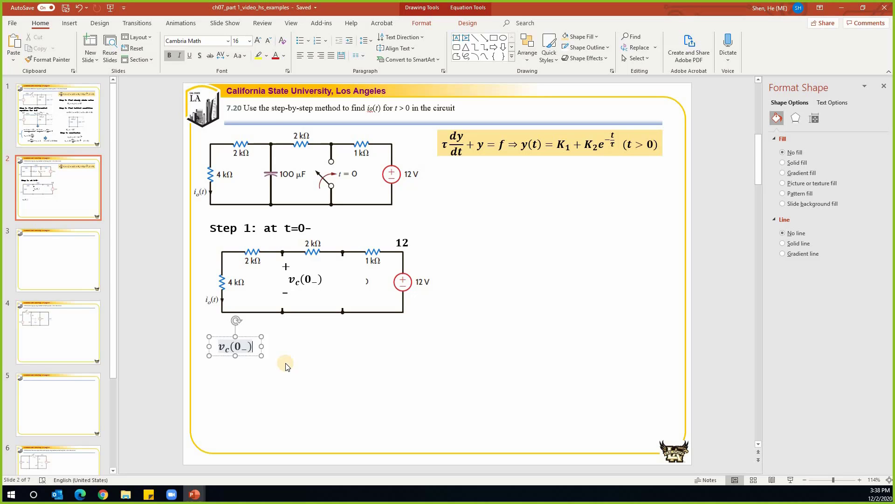
{"action": "type", "text": "= (2 + 4)/"}
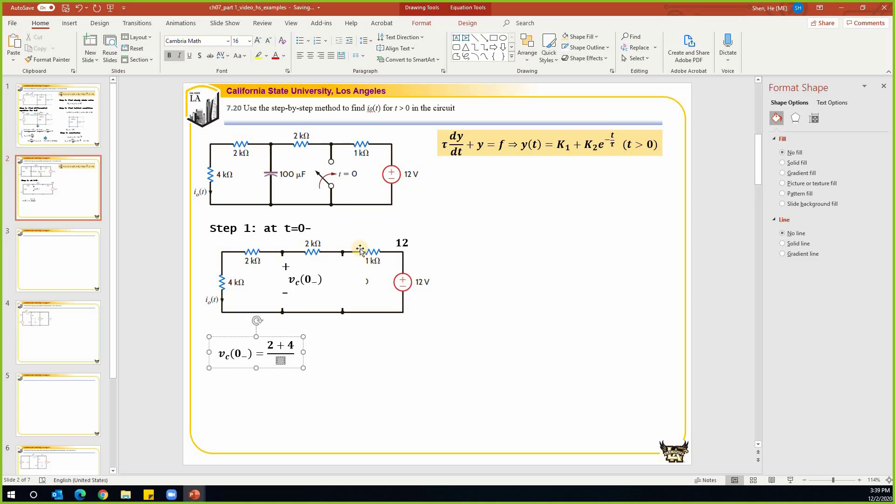
{"action": "type", "text": "1 + 2 "}
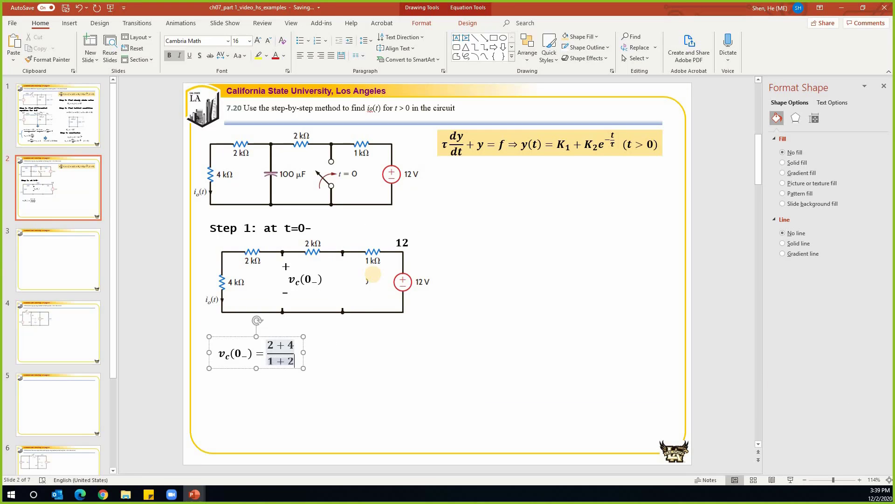
{"action": "type", "text": "+ 2 + "}
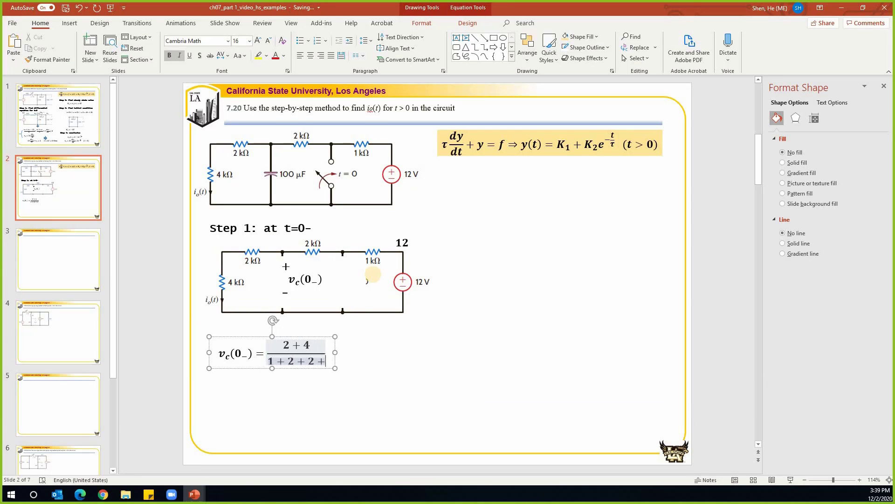
{"action": "type", "text": "4"}
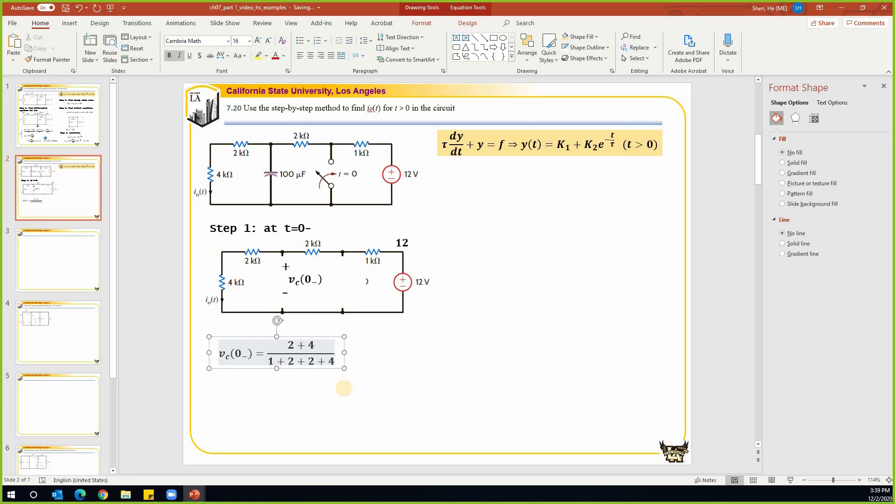
{"action": "type", "text": "(12) = "}
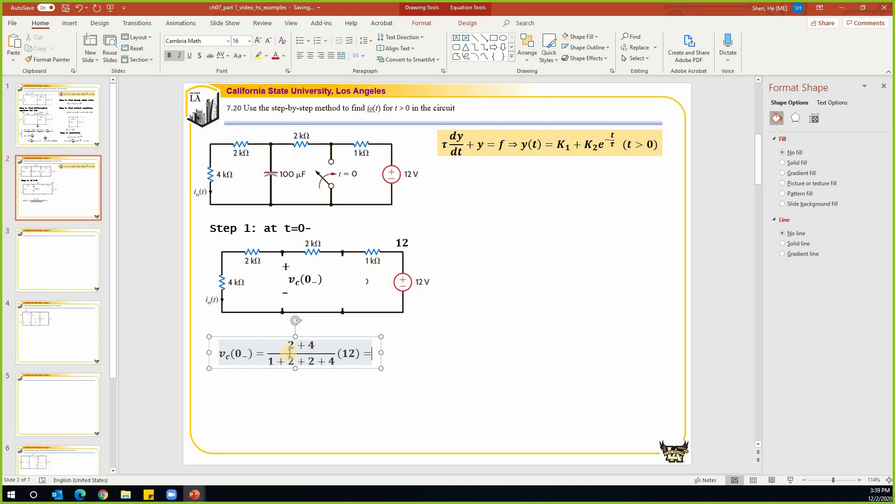
{"action": "type", "text": "8V"}
{"action": "left_click_drag", "start_coordinate": [244, 367], "coordinate": [254, 359]}
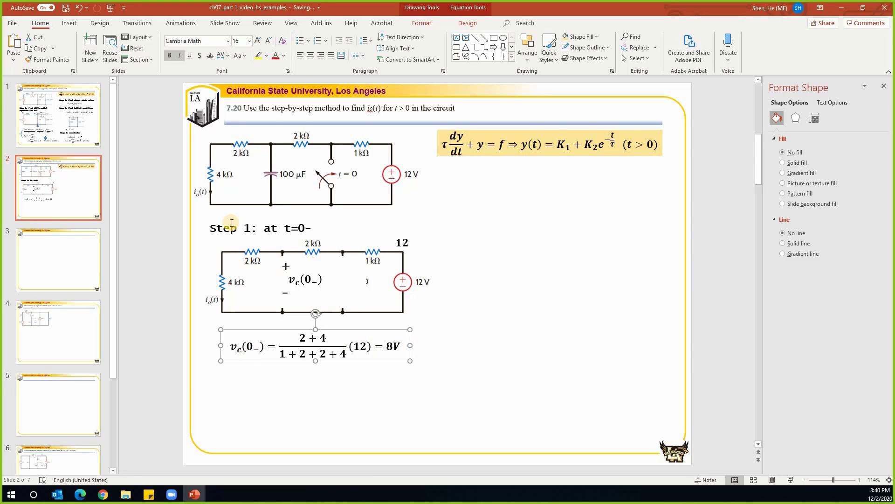
Step: Duplicate the 'Step 1: at t=0-' heading
{"action": "left_click", "coordinate": [233, 238]}
{"action": "key", "text": "ctrl+c"}
{"action": "key", "text": "ctrl+v"}
Step: Move the heading copy below the 8V result and change it to 'at t=0+'
{"action": "left_click_drag", "start_coordinate": [228, 245], "coordinate": [219, 386]}
{"action": "left_click", "coordinate": [306, 376]}
{"action": "key", "text": "BackSpace"}
{"action": "type", "text": "+"}
{"action": "left_click", "coordinate": [329, 374]}
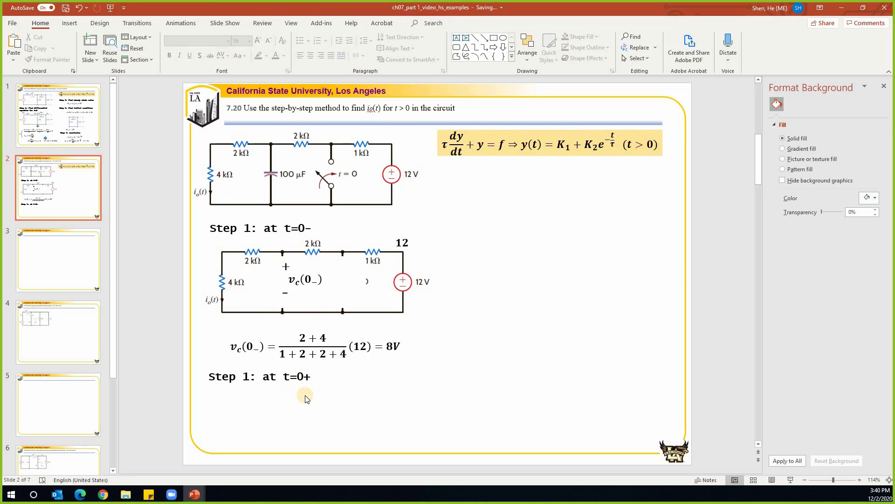
Step: Paste the capacitor-and-switch picture over the Step 2 circuit, then delete it again
{"action": "left_click", "coordinate": [333, 295]}
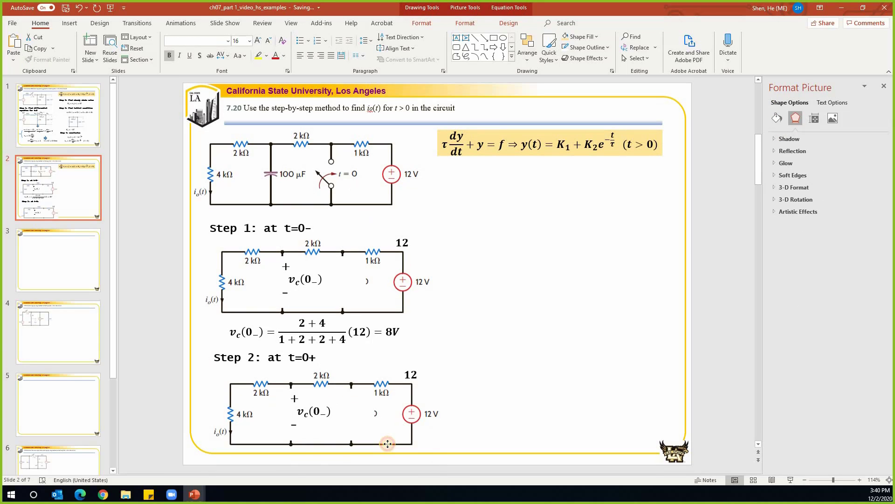
{"action": "left_click", "coordinate": [325, 410]}
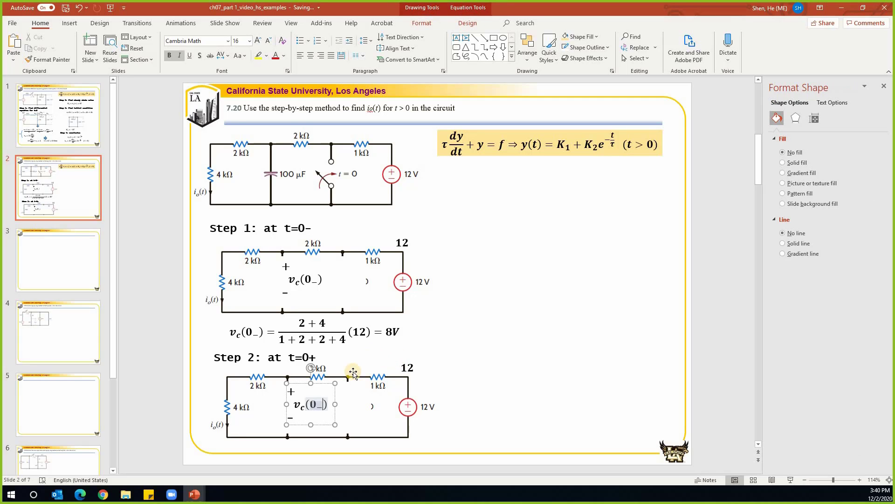
{"action": "key", "text": "ctrl+v"}
{"action": "left_click_drag", "start_coordinate": [345, 407], "coordinate": [332, 406]}
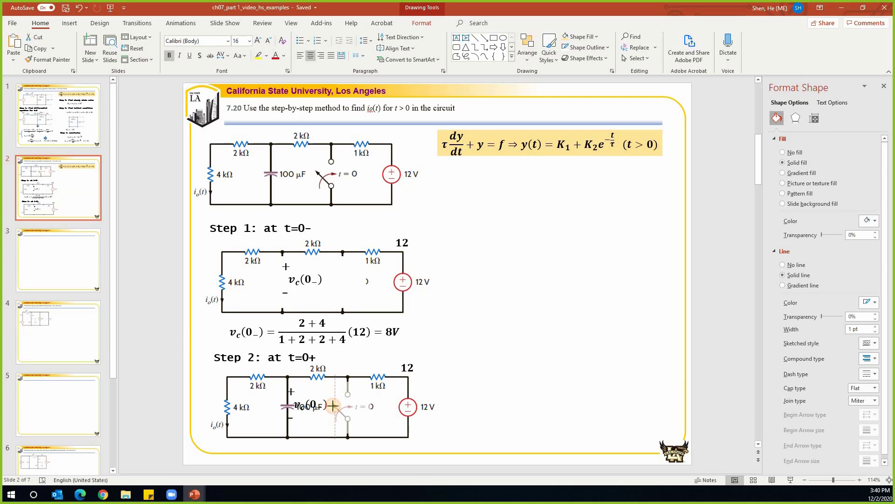
{"action": "key", "text": "Delete"}
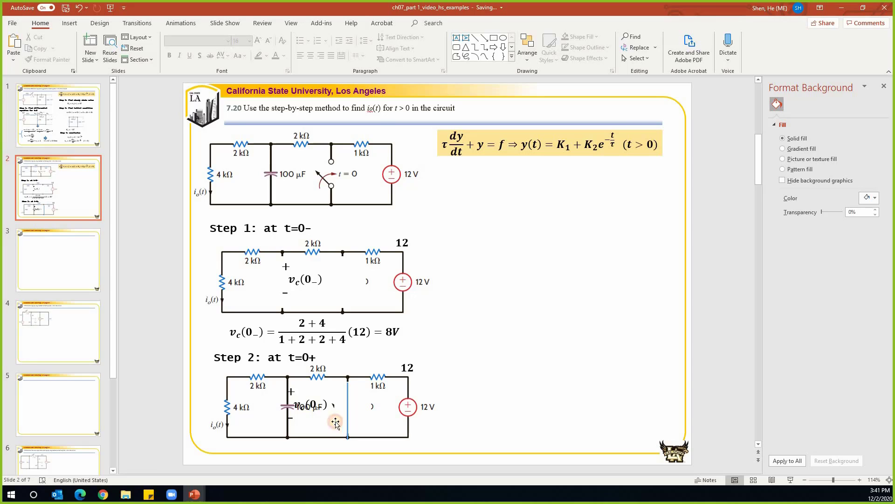
Step: Move the circuit's v_c label aside and change it to v_c(0+)
{"action": "left_click_drag", "start_coordinate": [336, 422], "coordinate": [589, 414]}
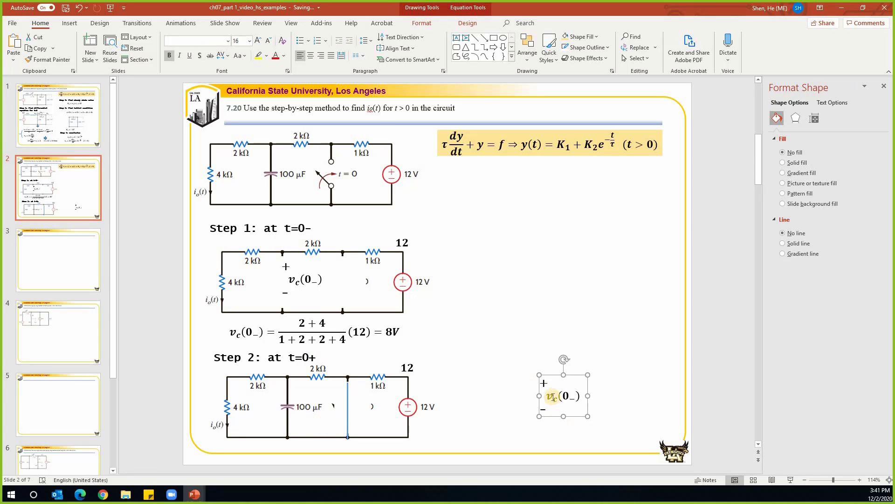
{"action": "left_click_drag", "start_coordinate": [547, 415], "coordinate": [474, 424]}
{"action": "left_click", "coordinate": [511, 424]}
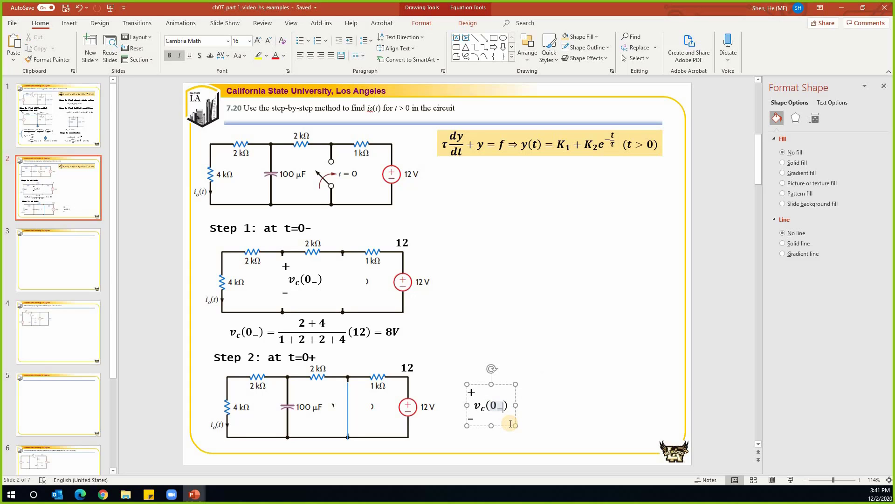
{"action": "type", "text": "+"}
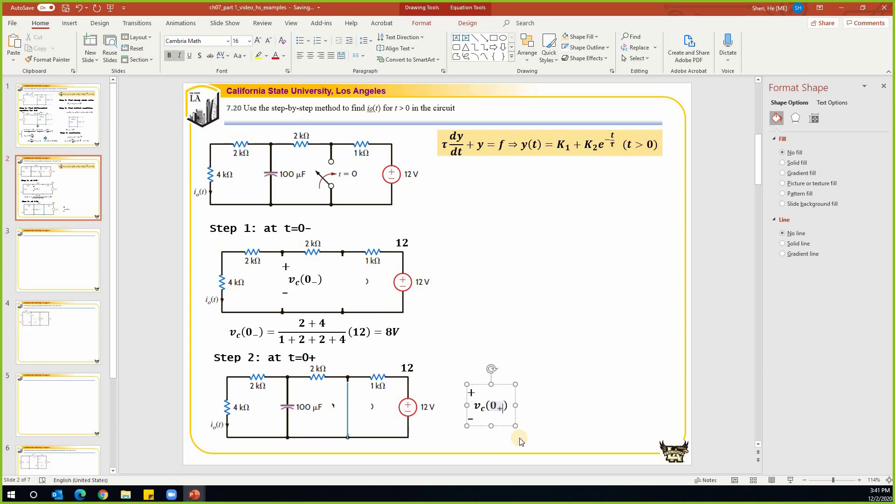
{"action": "left_click", "coordinate": [482, 428]}
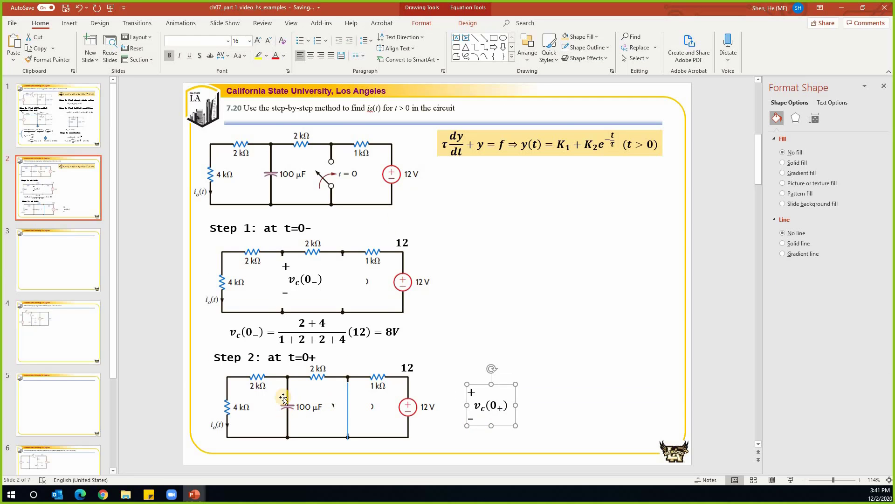
Step: Paste a voltage source over the Step 2 capacitor and set the v_c(0+) label beside it
{"action": "key", "text": "ctrl+v"}
{"action": "left_click", "coordinate": [524, 415]}
{"action": "left_click", "coordinate": [501, 424]}
{"action": "left_click_drag", "start_coordinate": [325, 451], "coordinate": [674, 404]}
{"action": "left_click", "coordinate": [345, 408]}
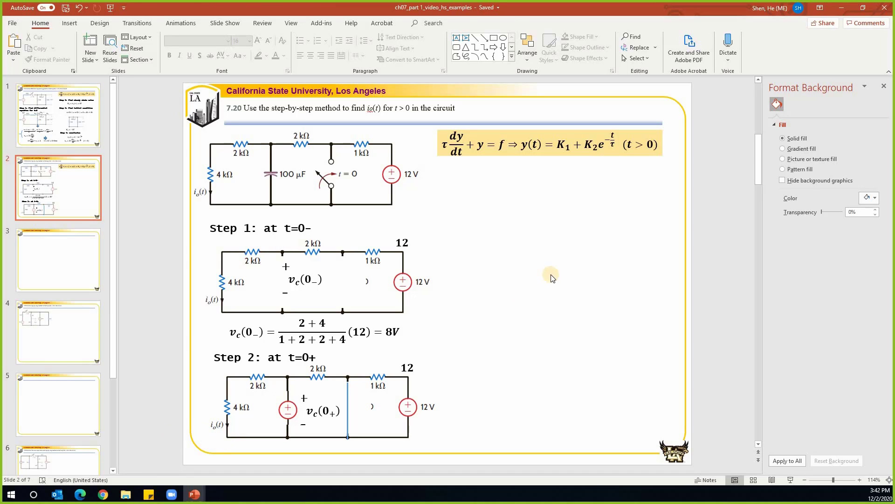
Step: Insert a blank equation and crop the 1 kΩ and 12 V side off the Step 2 circuit
{"action": "key", "text": "alt+equal"}
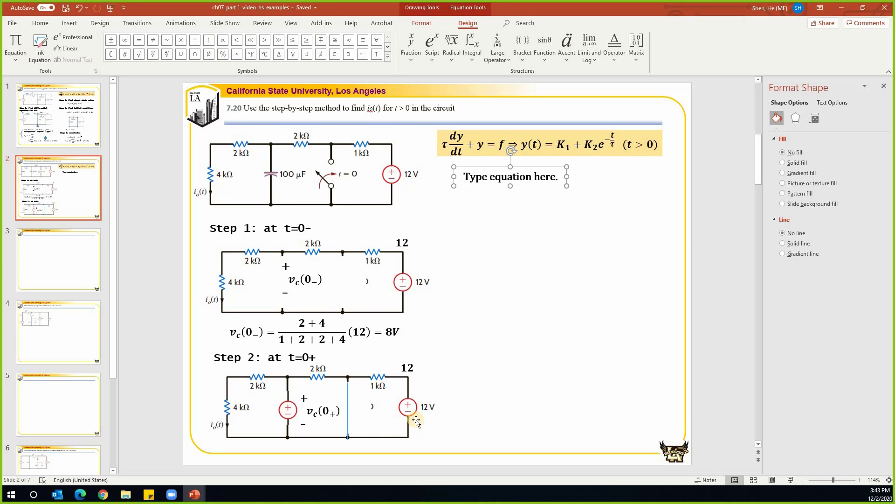
{"action": "left_click", "coordinate": [395, 410]}
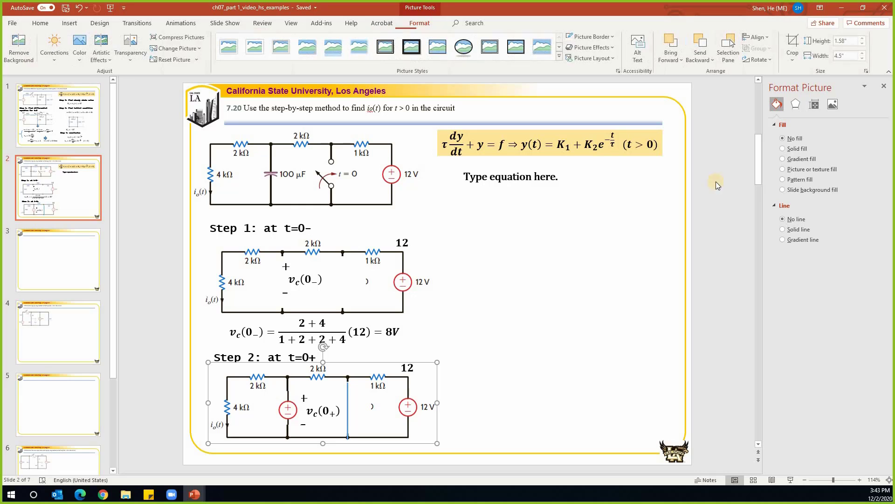
{"action": "left_click", "coordinate": [795, 42]}
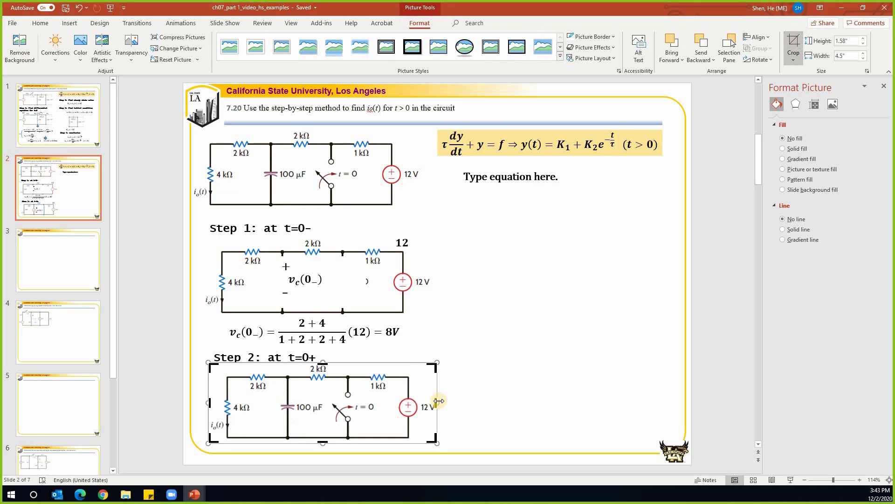
{"action": "left_click_drag", "start_coordinate": [436, 404], "coordinate": [352, 408]}
Step: Write i0+ = v_c(0+)/(2+4) = and move it just below the formula banner
{"action": "left_click", "coordinate": [483, 388]}
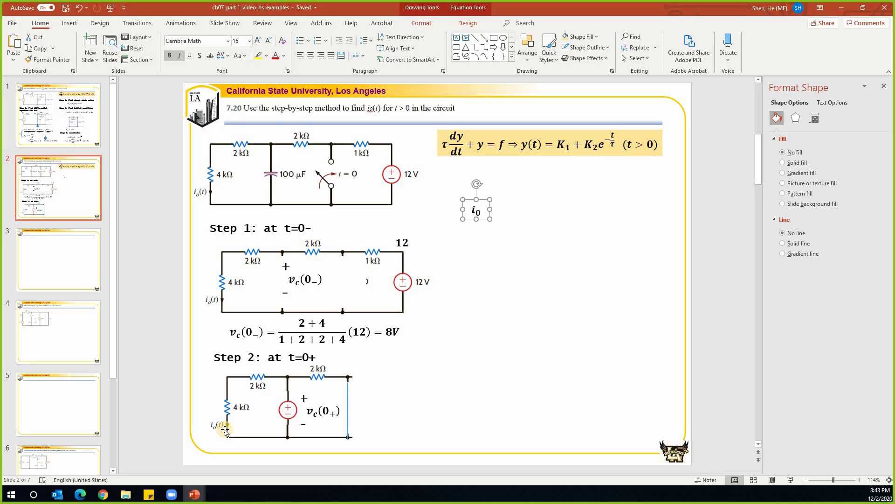
{"action": "left_click", "coordinate": [478, 213]}
{"action": "type", "text": "+ ="}
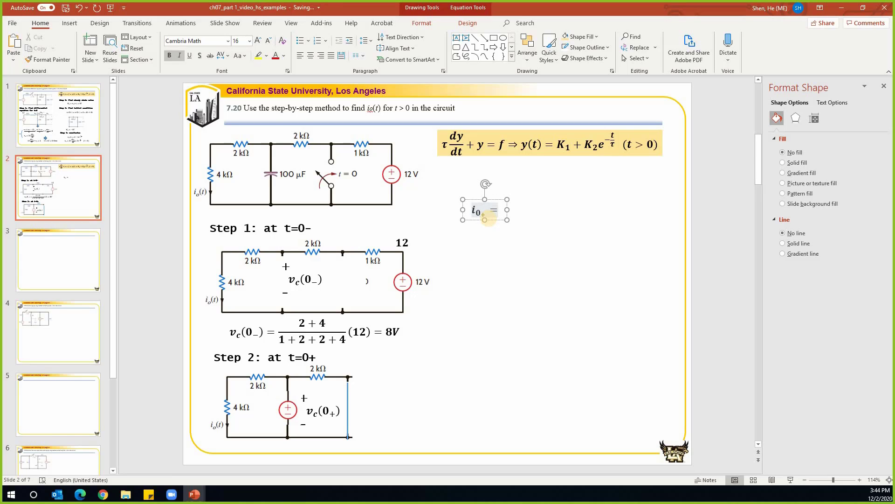
{"action": "key", "text": "ctrl+v"}
{"action": "type", "text": "/"}
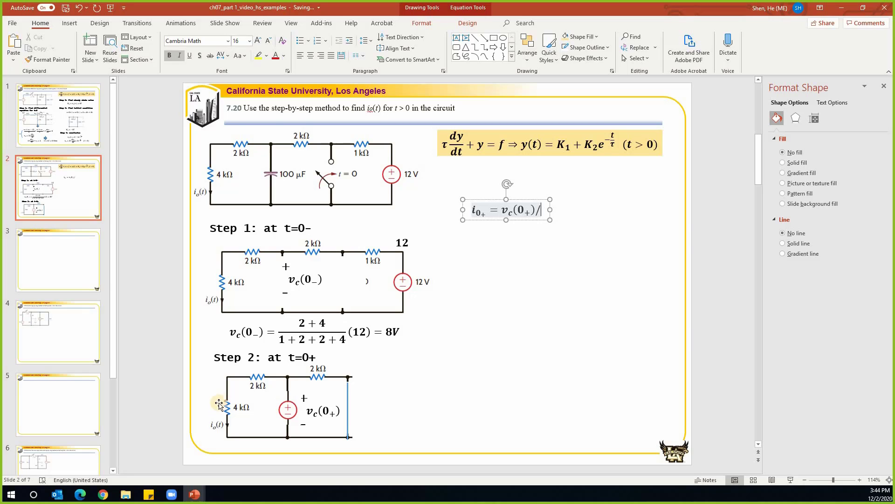
{"action": "type", "text": "(2 "}
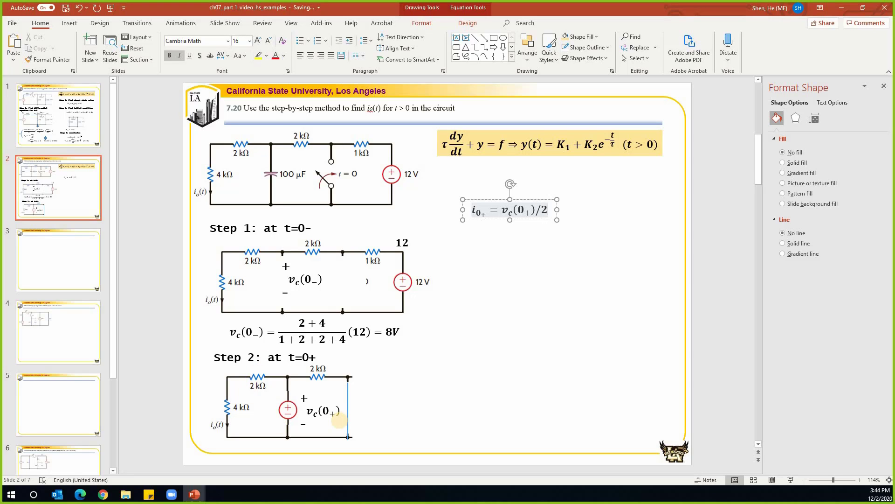
{"action": "type", "text": "+ 4) ="}
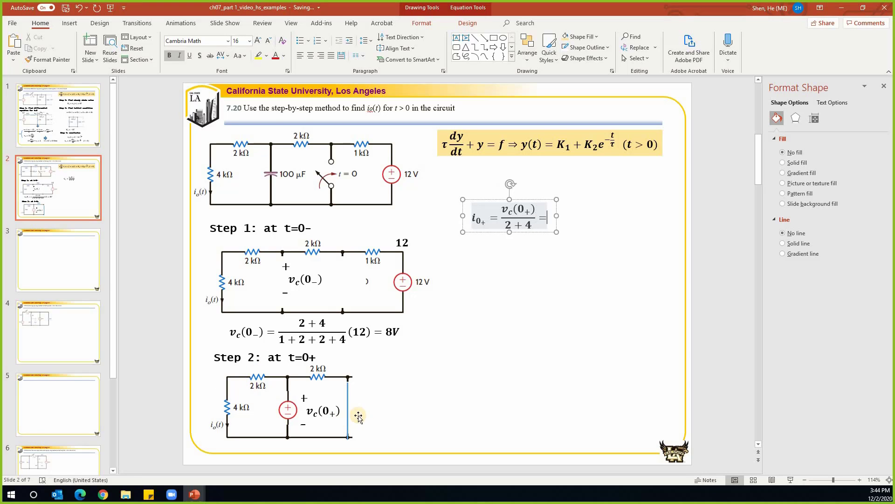
{"action": "left_click_drag", "start_coordinate": [517, 199], "coordinate": [546, 184]}
Step: Append a copy of the fraction with its subscript changed to v_c(0−)/(2+4)
{"action": "left_click", "coordinate": [497, 180]}
{"action": "key", "text": "ctrl+c"}
{"action": "left_click", "coordinate": [548, 188]}
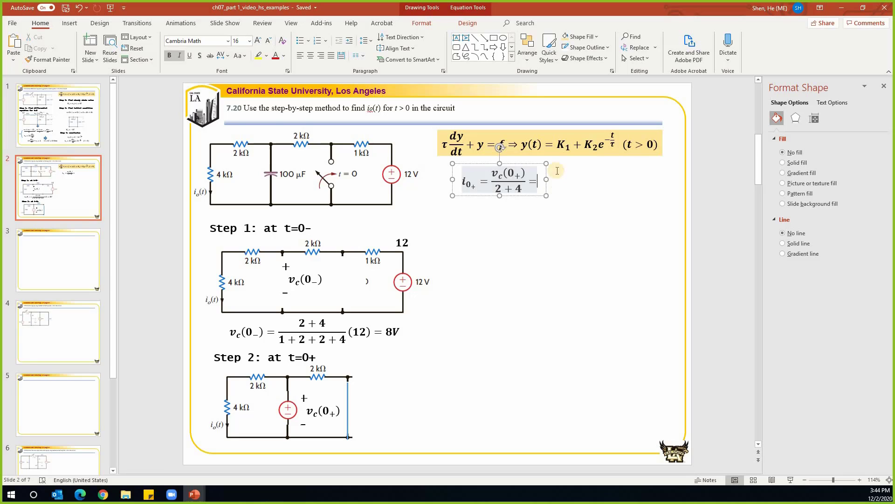
{"action": "key", "text": "ctrl+v"}
{"action": "key", "text": "Left"}
{"action": "key", "text": "BackSpace"}
{"action": "type", "text": "-"}
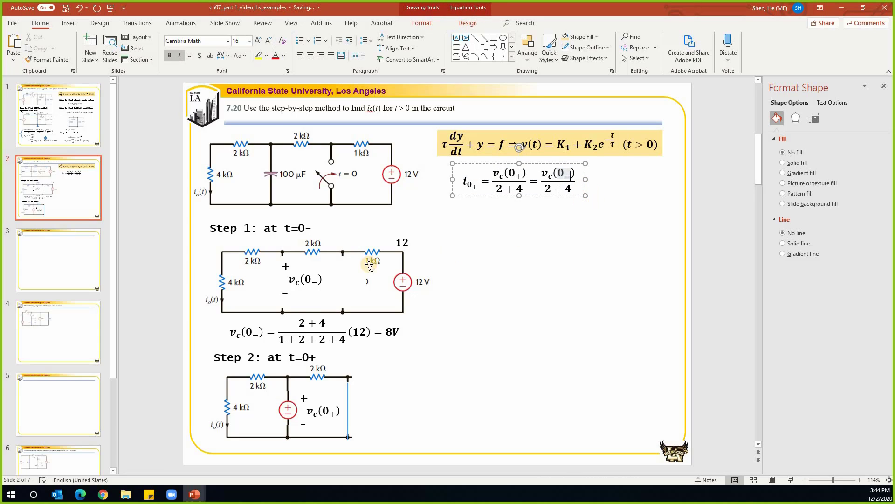
Step: Finish the i0+ equation with the result = 4/3 A
{"action": "double_click", "coordinate": [392, 332]}
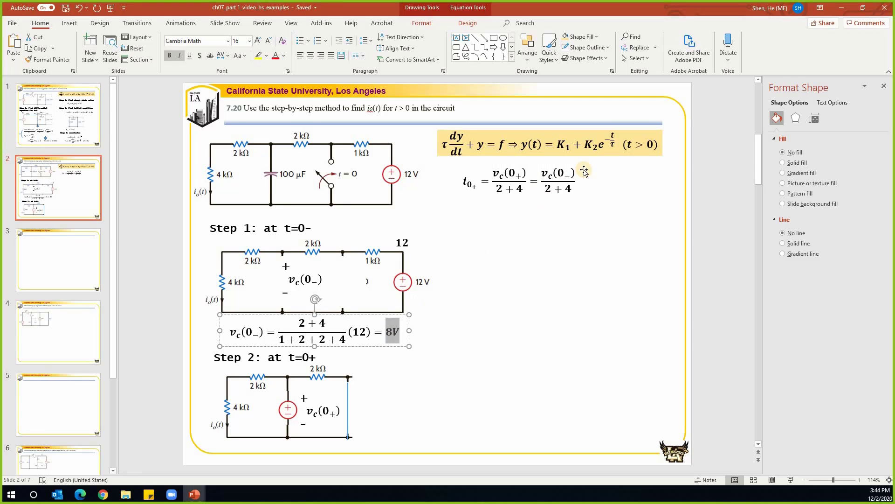
{"action": "left_click", "coordinate": [577, 182]}
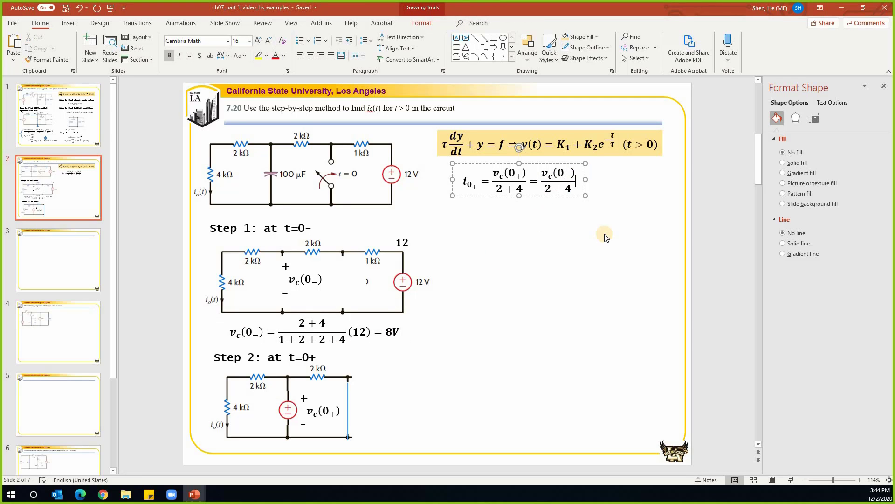
{"action": "key", "text": "ctrl+a"}
{"action": "type", "text": "=4/"}
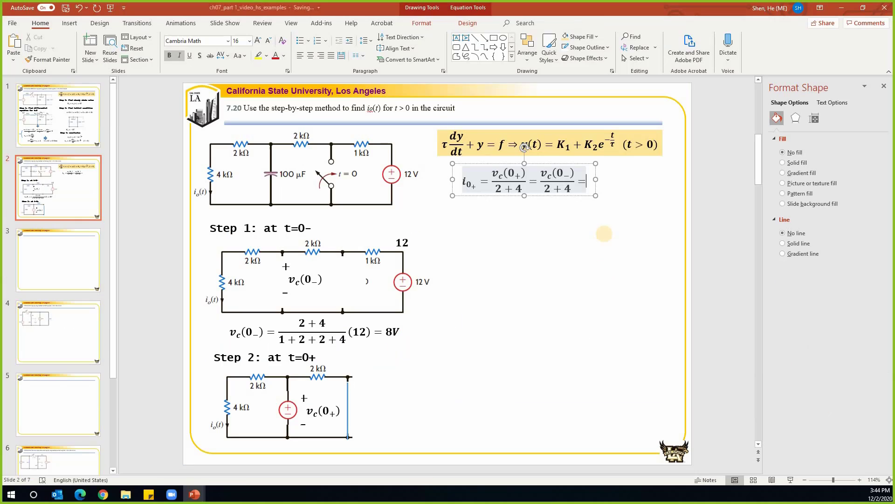